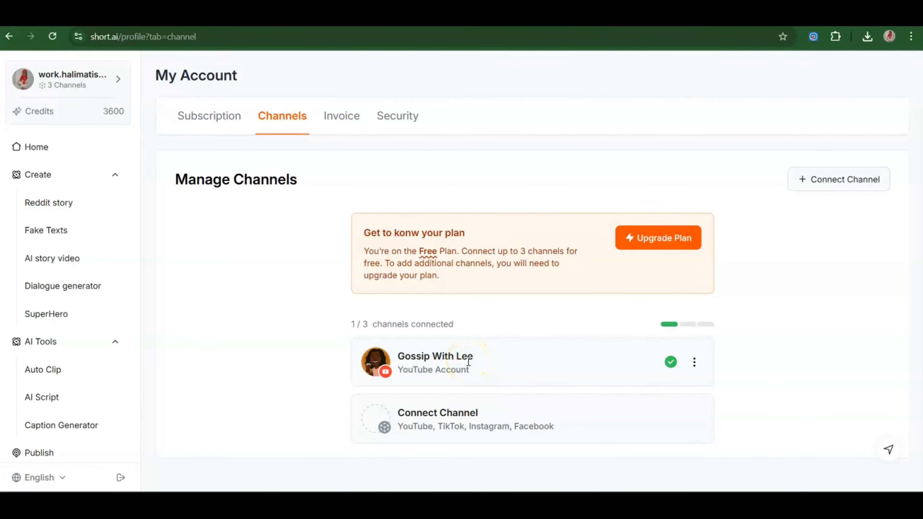
left_click(39, 147)
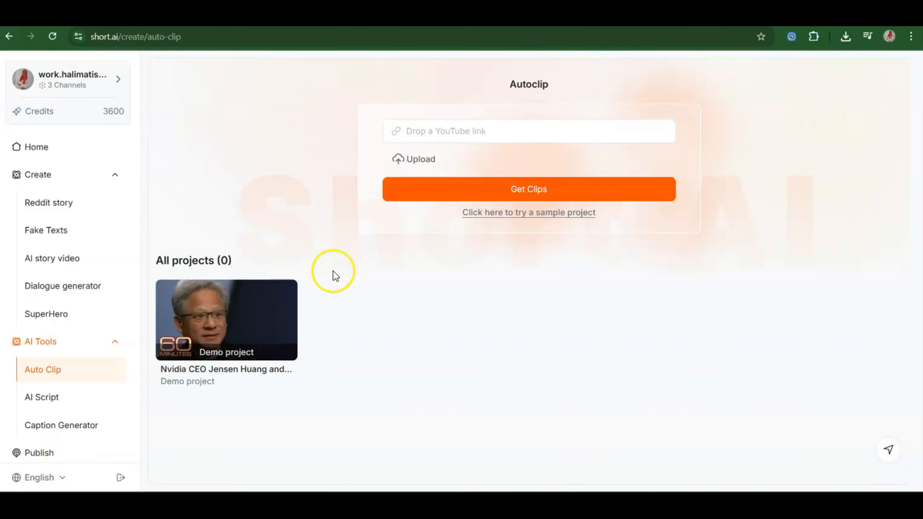
left_click(469, 131)
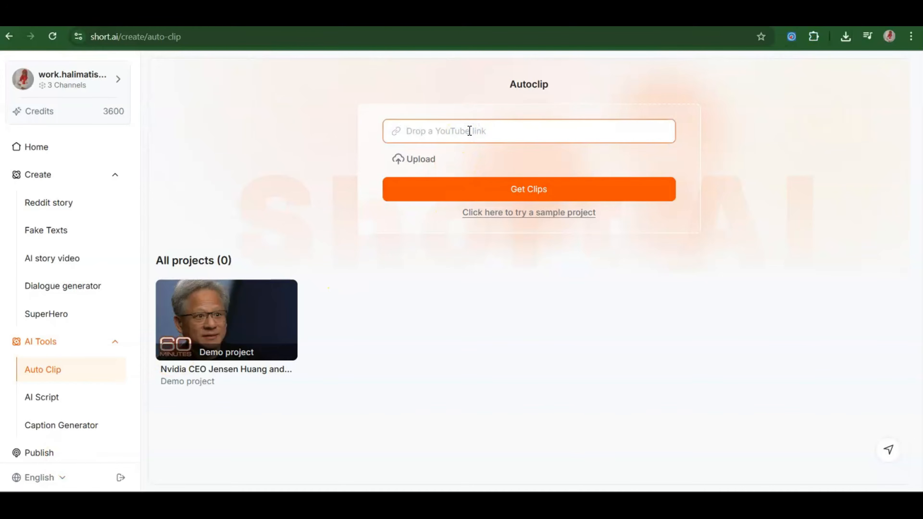
type("https://youtu.be/ahSZURLrPEU?si=XN8VeJQhQaEScmCl")
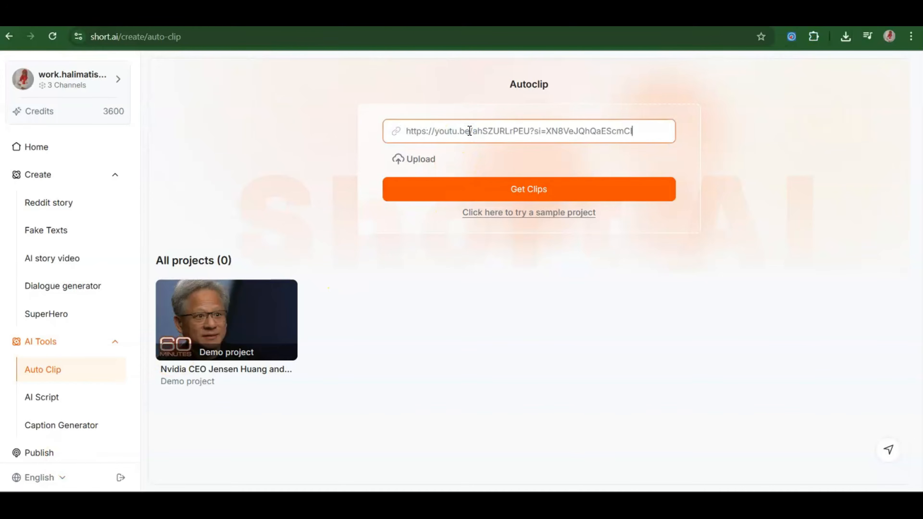
left_click(515, 195)
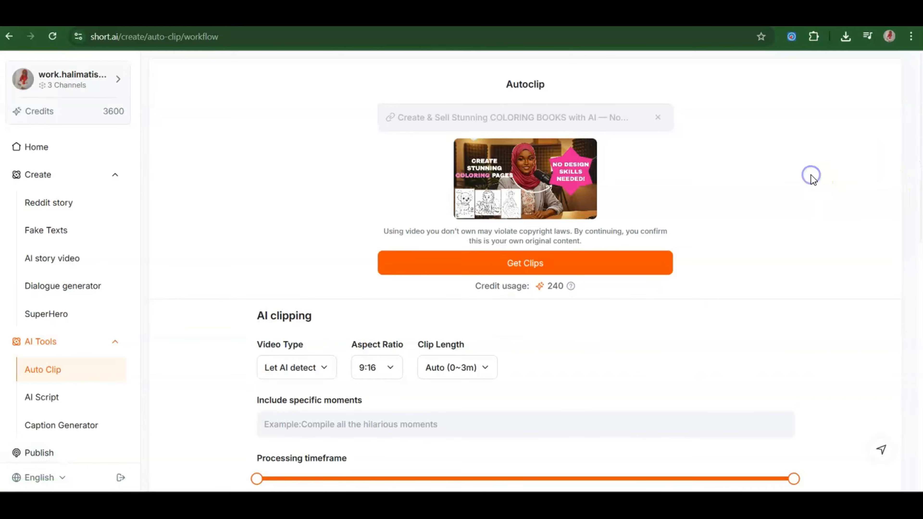
Step: Generate clips with video type Let AI detect, aspect ratio 9:16 and clip length Auto (0~3m)
scroll(810, 175, "down", 4)
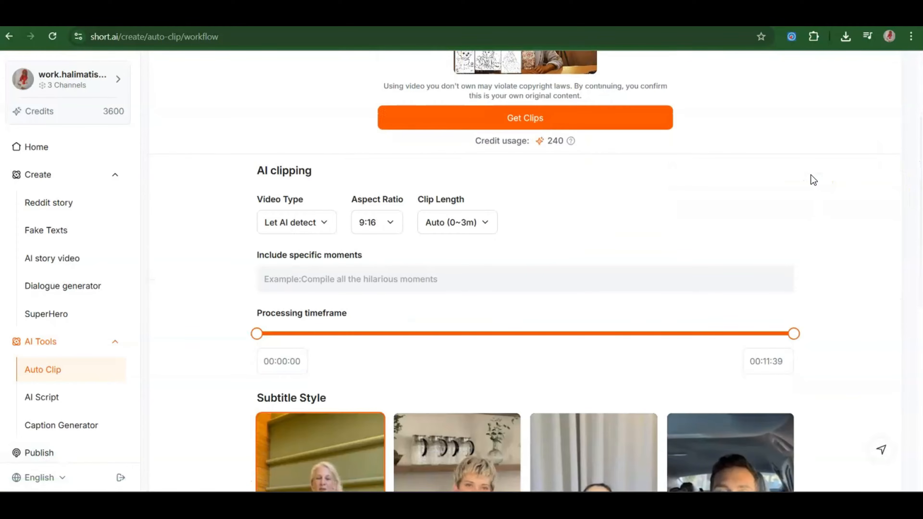
scroll(810, 174, "up", 1)
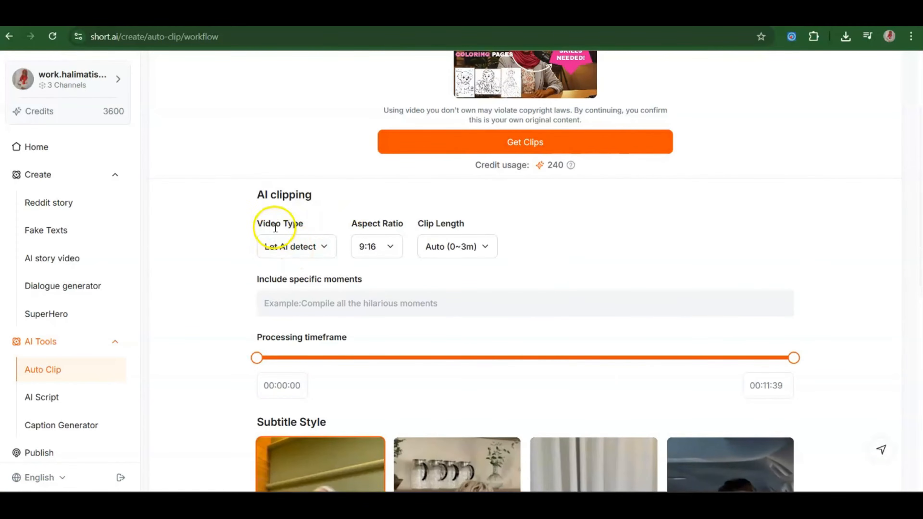
left_click(313, 248)
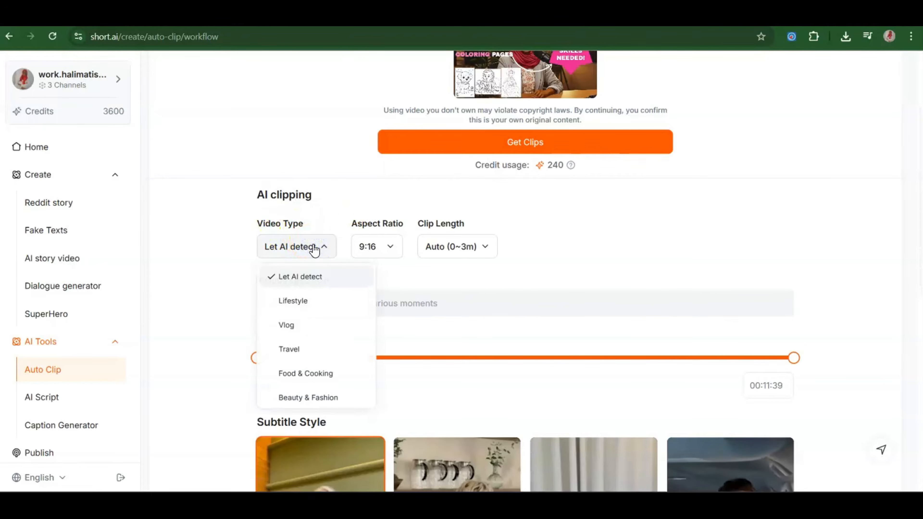
left_click(314, 249)
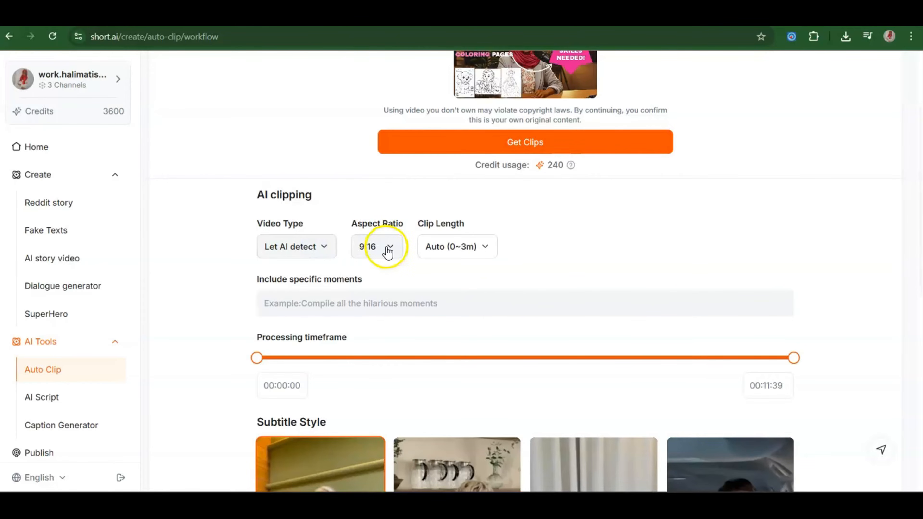
left_click(486, 254)
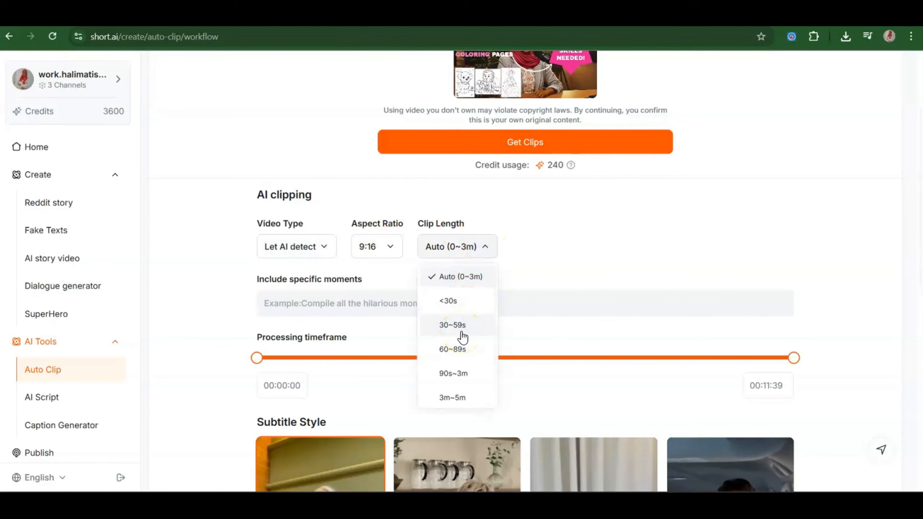
left_click(467, 284)
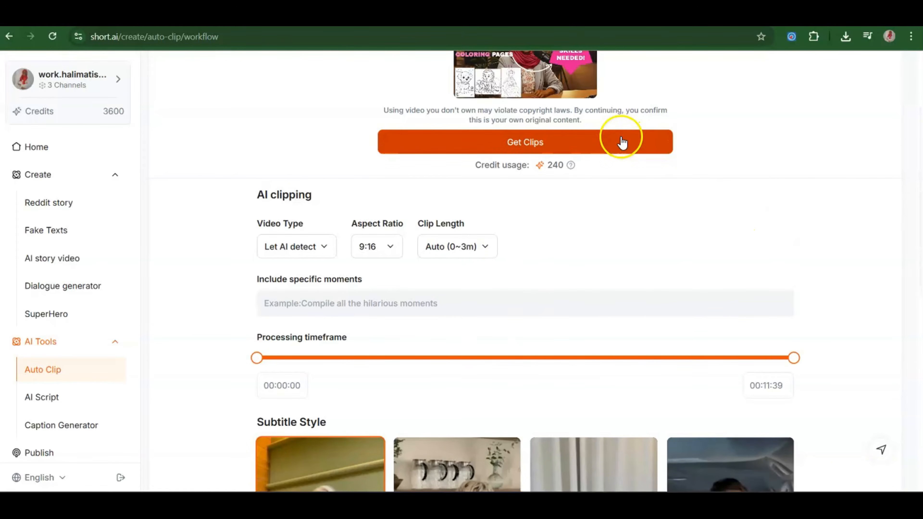
left_click(612, 142)
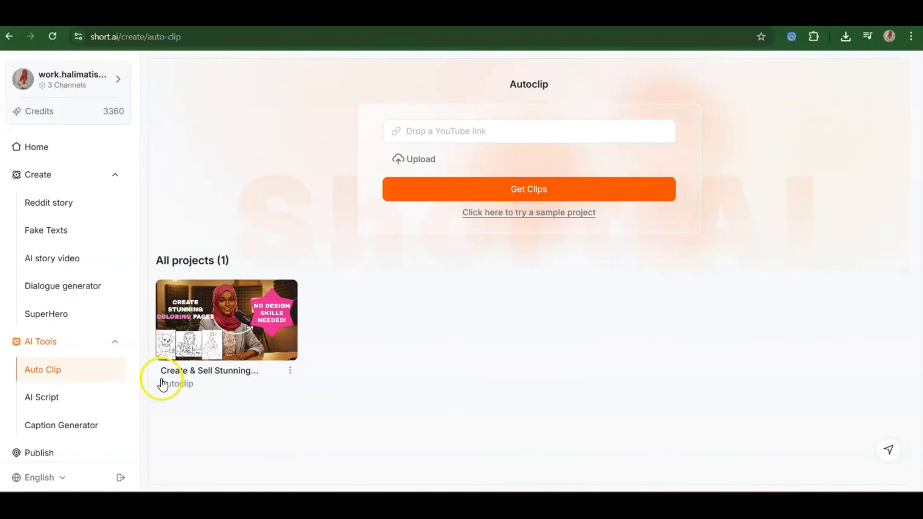
Step: Open the coloring books Autoclip project and look through its original clips
left_click(260, 339)
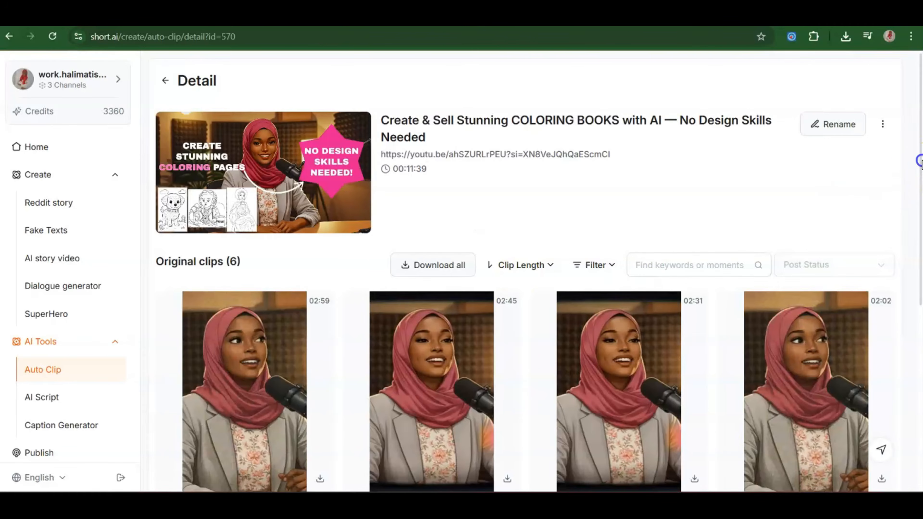
scroll(919, 160, "down", 7)
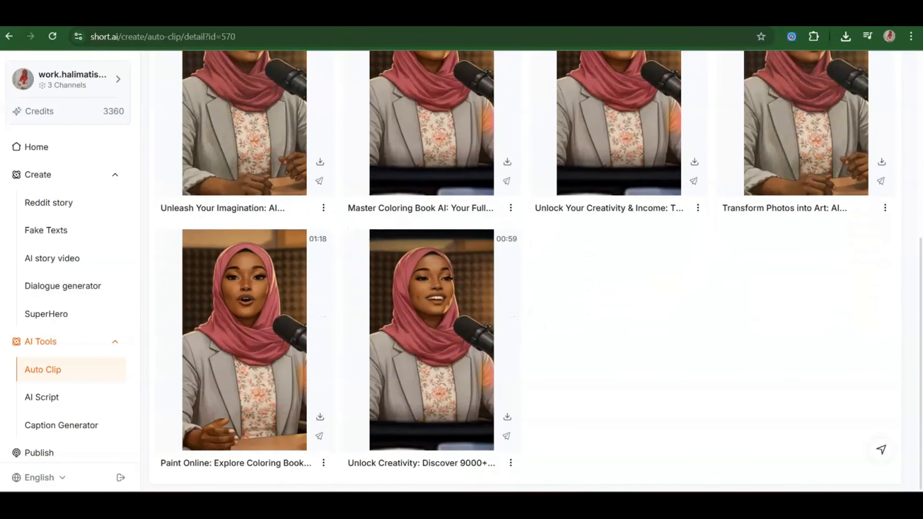
scroll(542, 272, "up", 2)
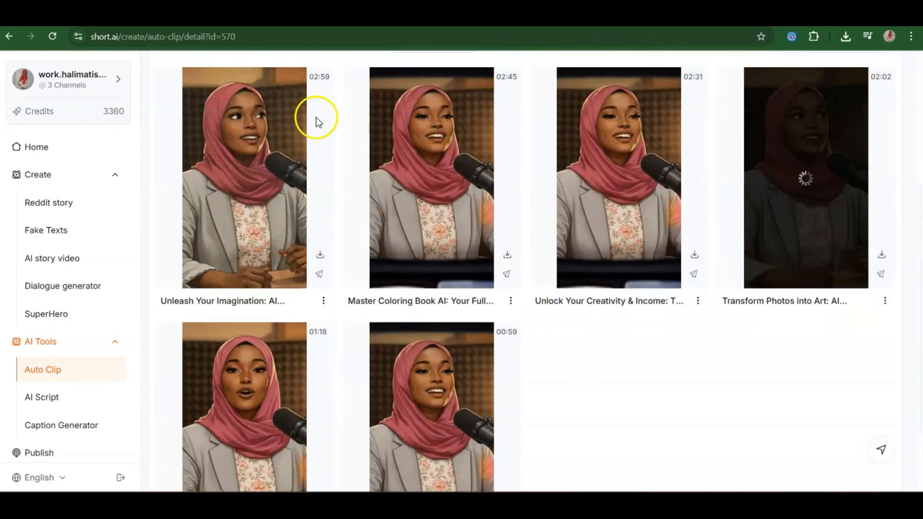
Step: Play a preview of the "Unleash Your Imagination" clip and stop it
left_click(254, 162)
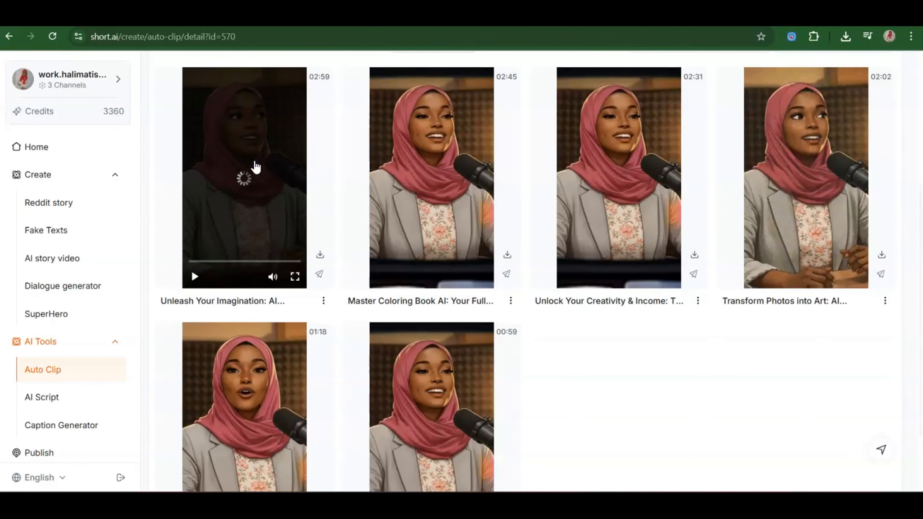
left_click(193, 276)
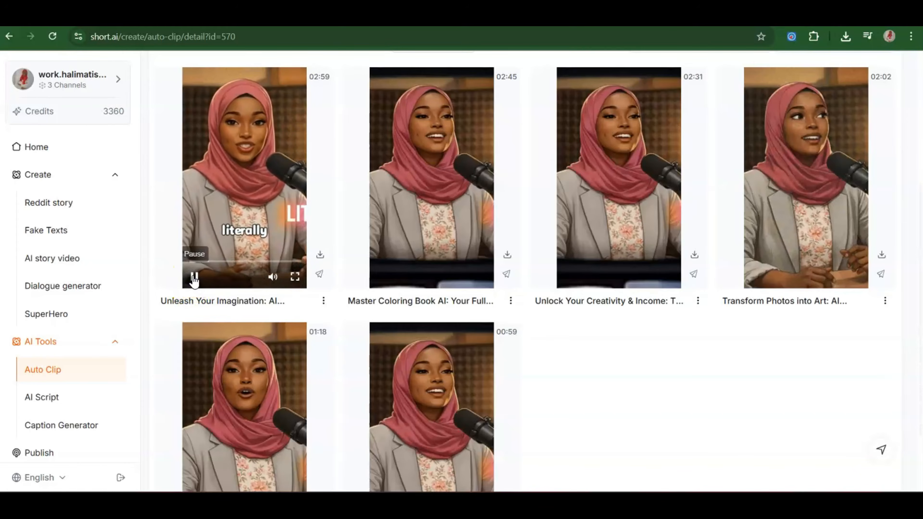
left_click(320, 255)
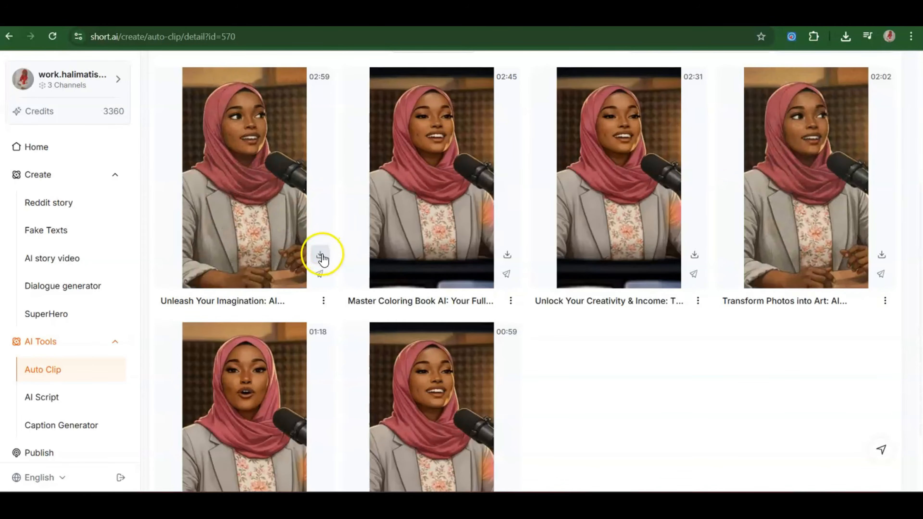
mouse_move(284, 255)
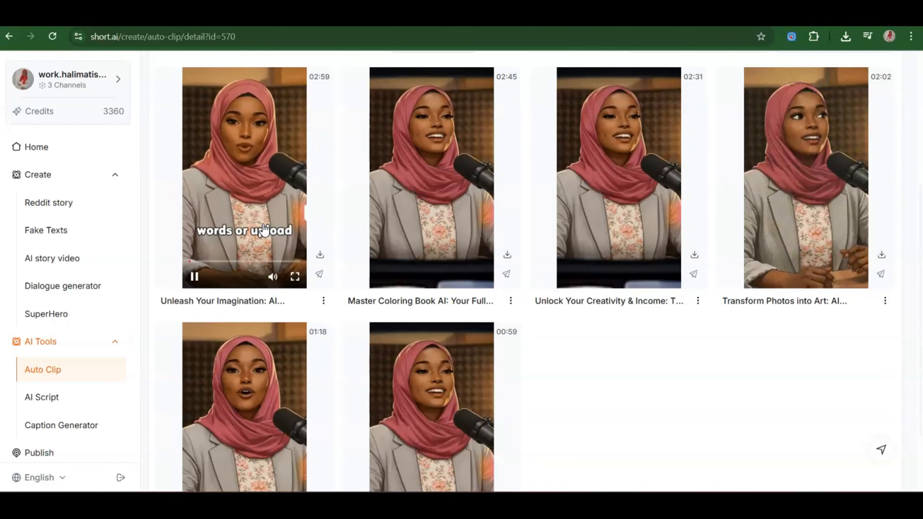
left_click(196, 281)
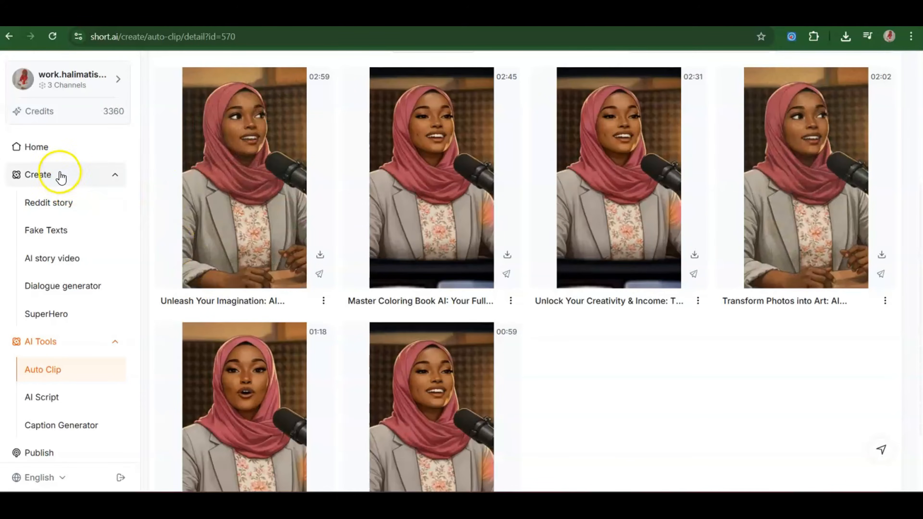
Step: Open the Caption Generator and AI Script tools from the home page to view their options
left_click(58, 156)
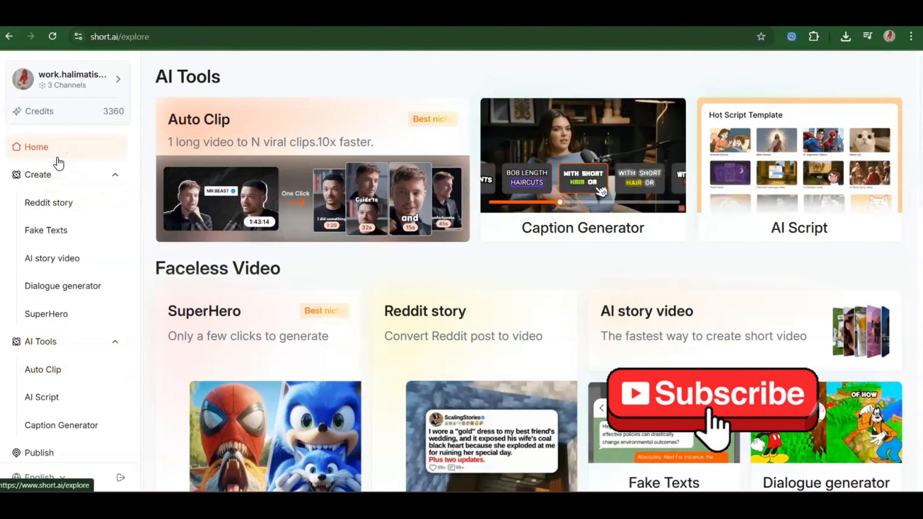
left_click(632, 214)
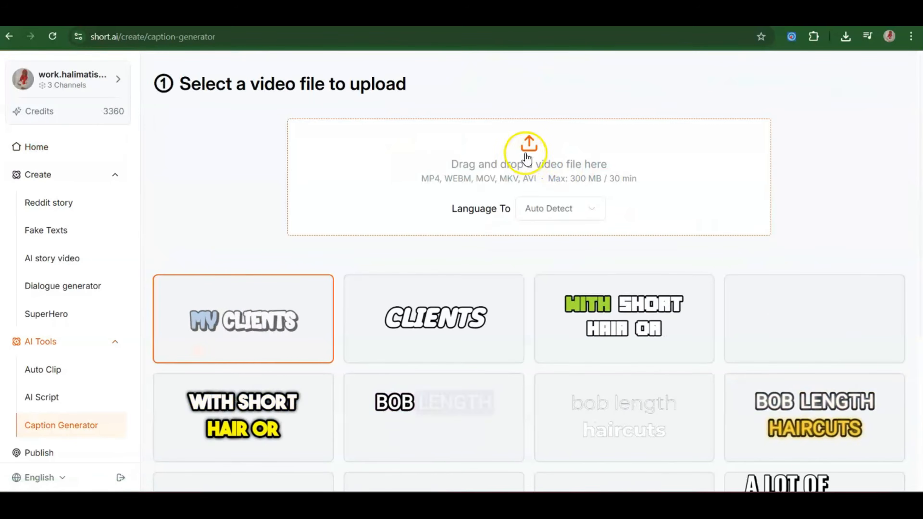
left_click(43, 146)
left_click(874, 159)
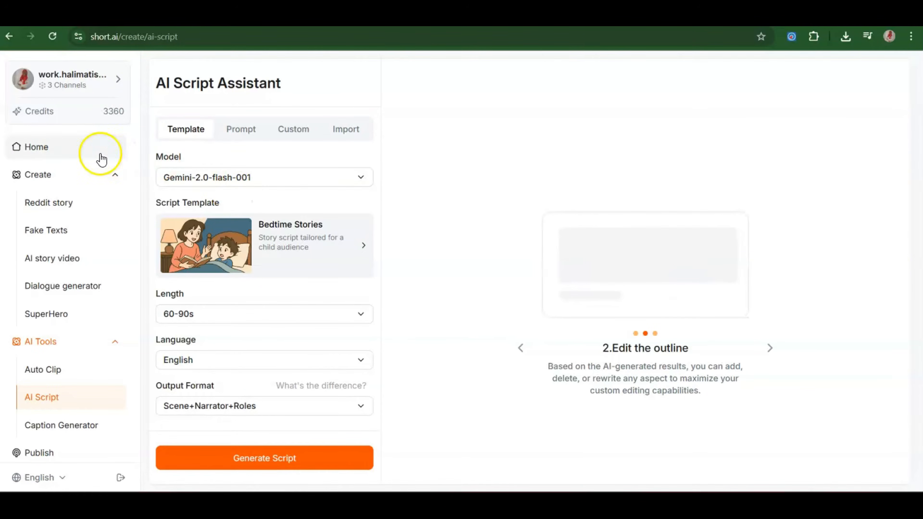
Step: Return to the home page and preview the sample videos in the Popular Templates gallery
left_click(58, 146)
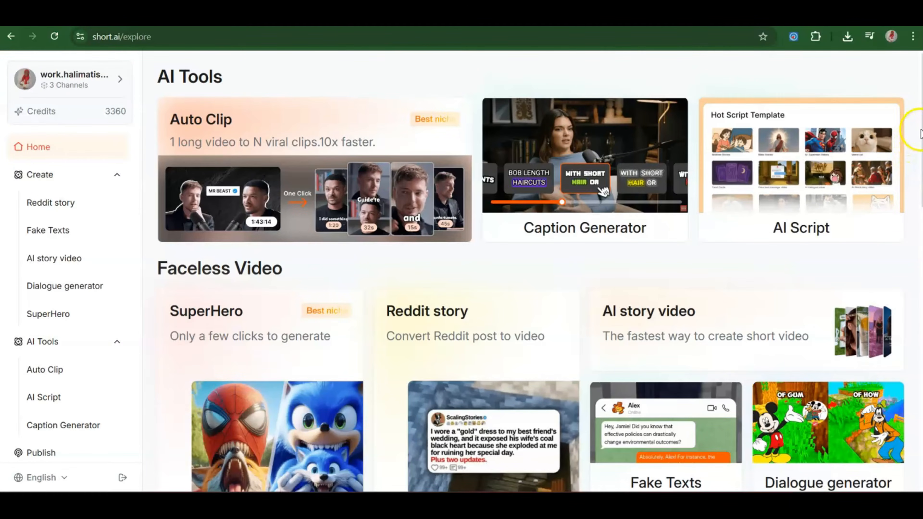
mouse_move(920, 133)
left_mouse_down()
mouse_move(920, 185)
mouse_move(917, 120)
left_mouse_up()
left_click_drag(920, 120, 921, 305)
mouse_move(328, 164)
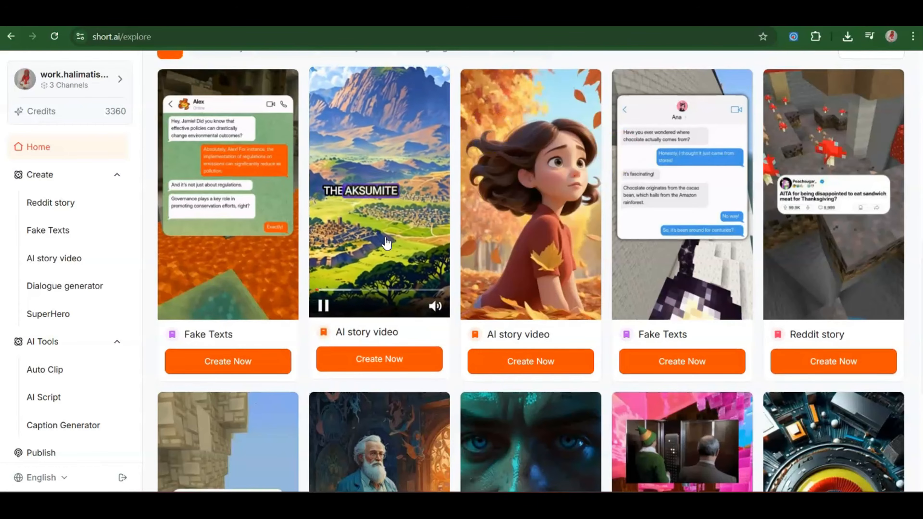
mouse_move(595, 202)
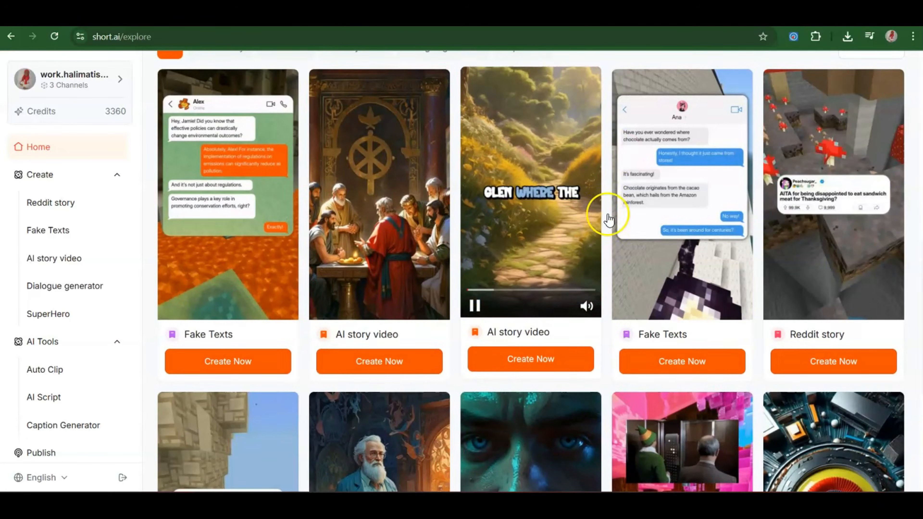
mouse_move(782, 223)
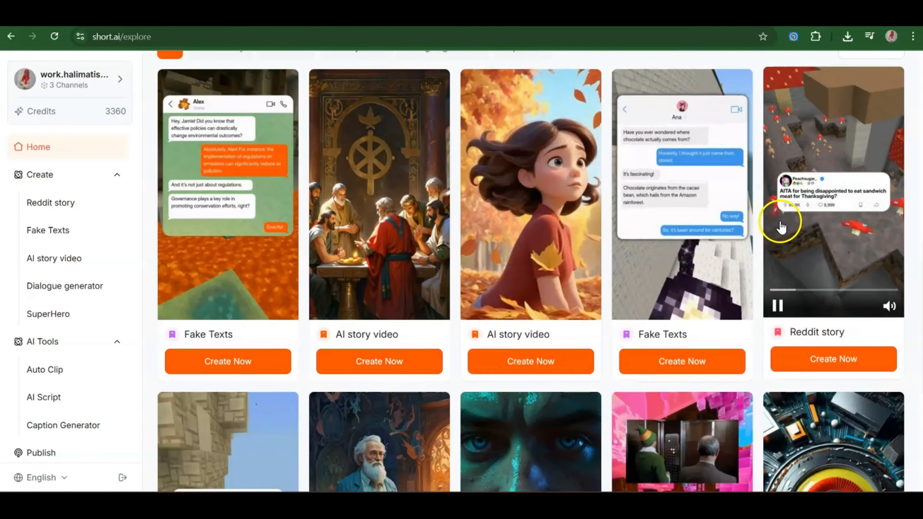
mouse_move(893, 294)
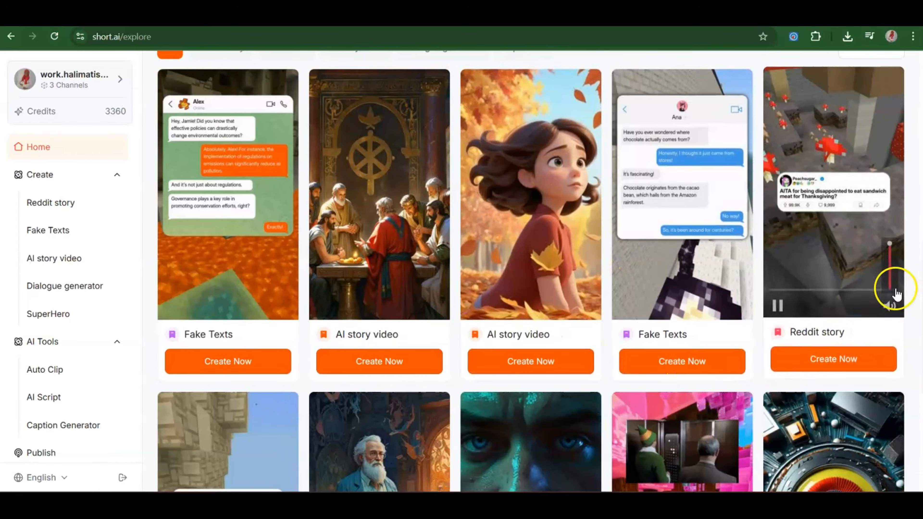
scroll(915, 262, "down", 6)
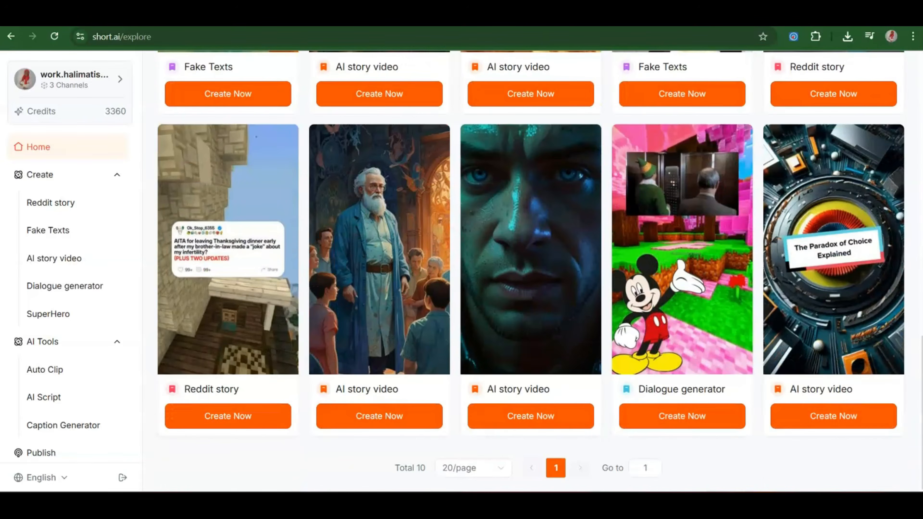
mouse_move(682, 261)
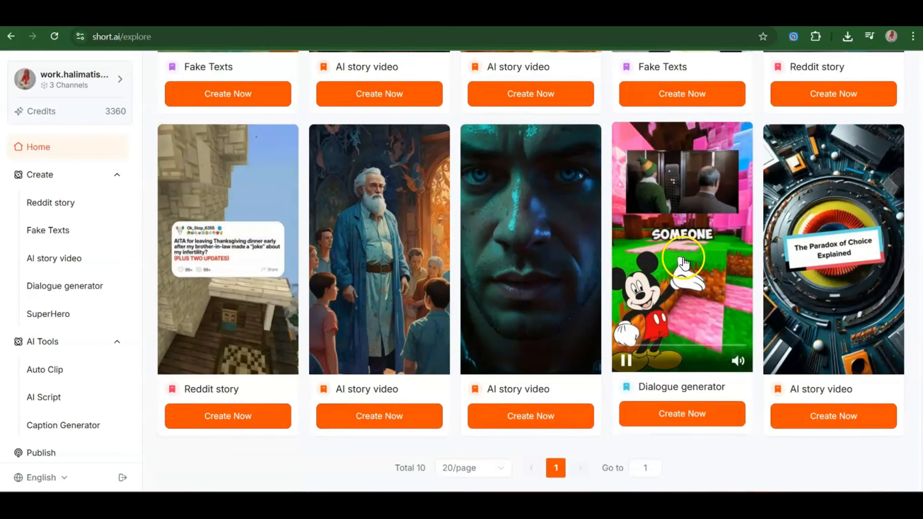
mouse_move(237, 260)
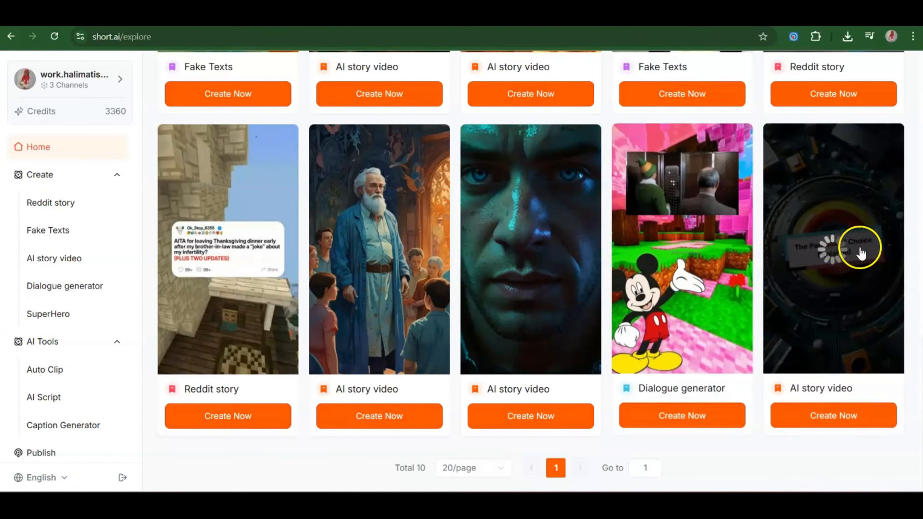
scroll(919, 280, "up", 10)
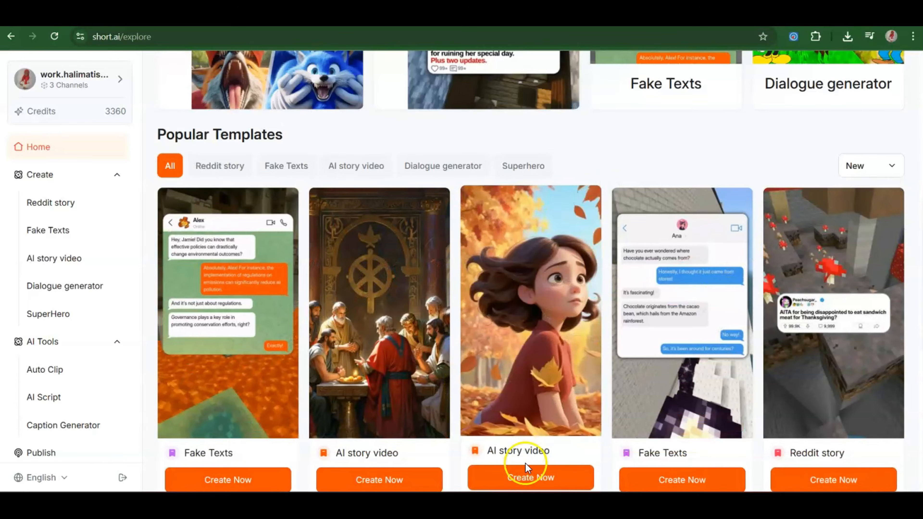
Step: Start an AI story video from the autumn girl template and open the custom prompt form for its AI script
left_click(519, 482)
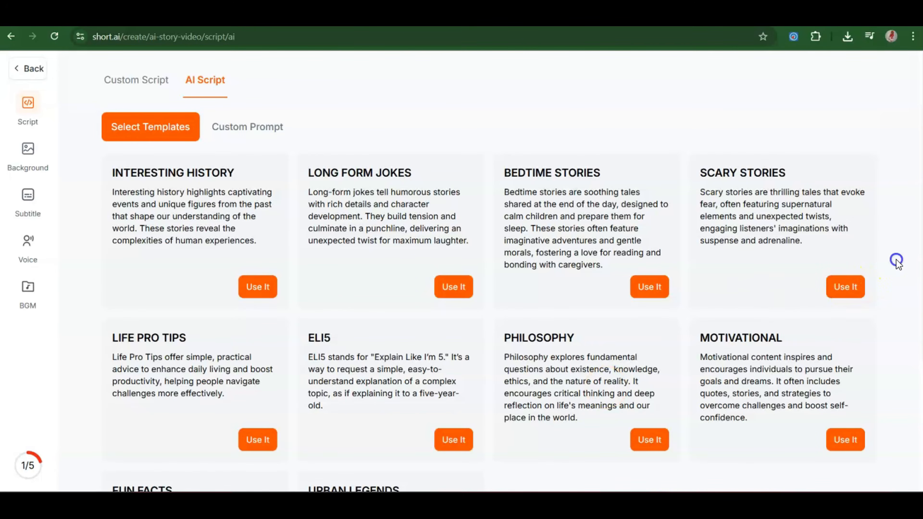
scroll(896, 260, "down", 3)
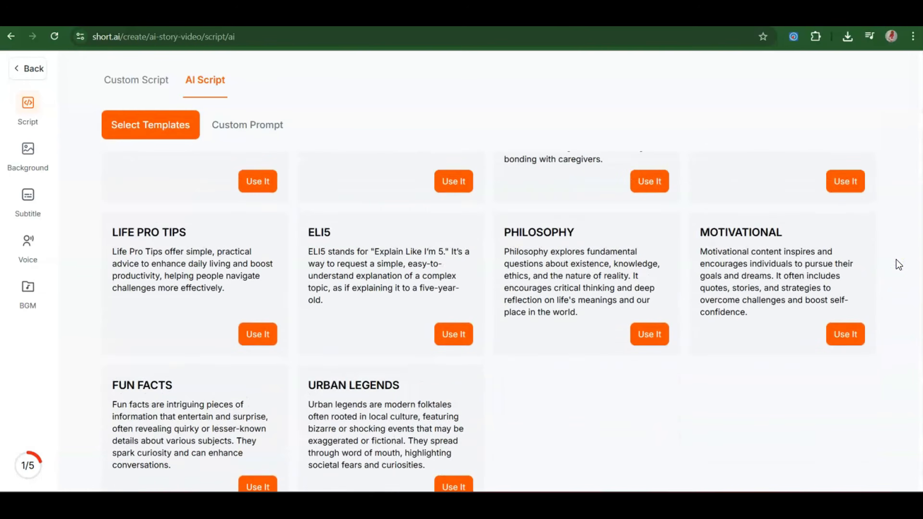
scroll(896, 259, "up", 3)
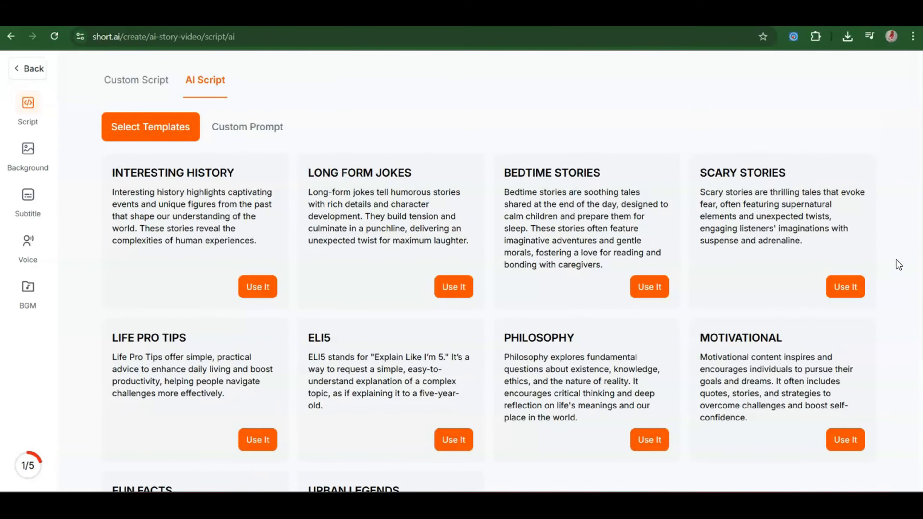
left_click(275, 129)
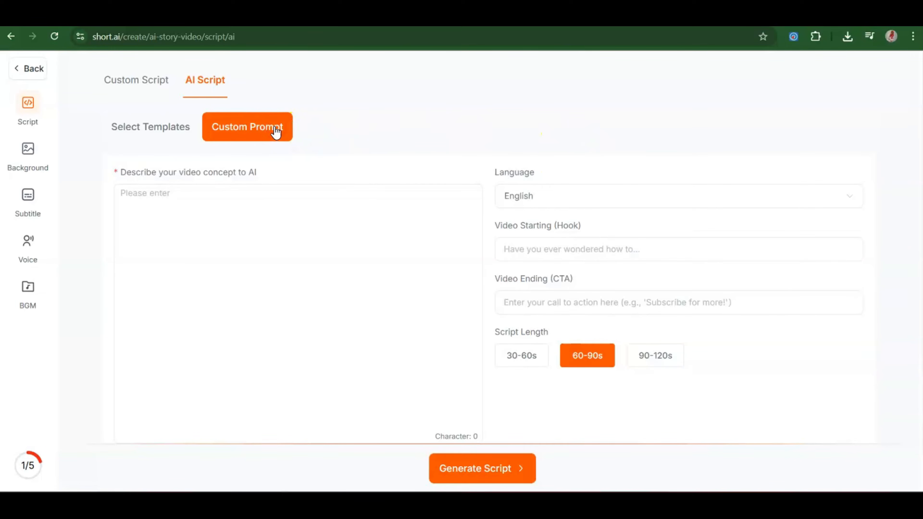
Step: Use the Interesting History script template and check the available script languages, keeping English
left_click(169, 128)
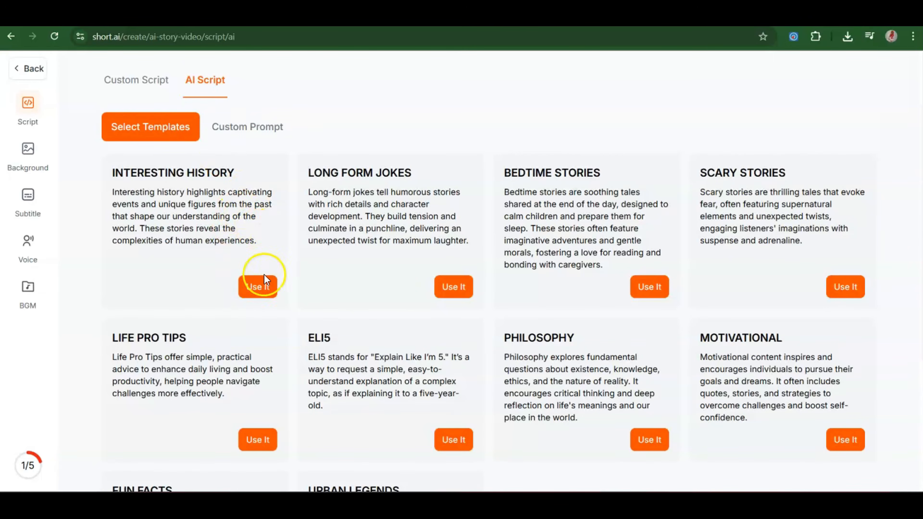
left_click(260, 288)
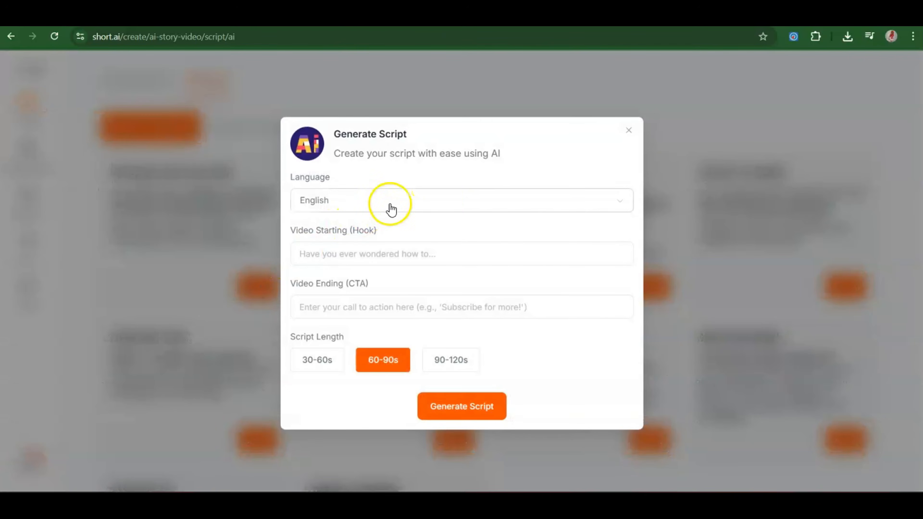
left_click(576, 203)
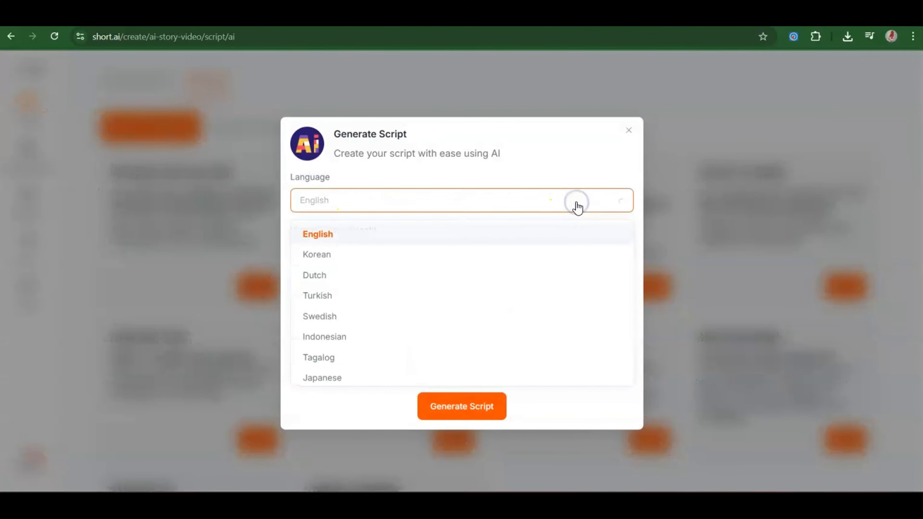
left_click(576, 202)
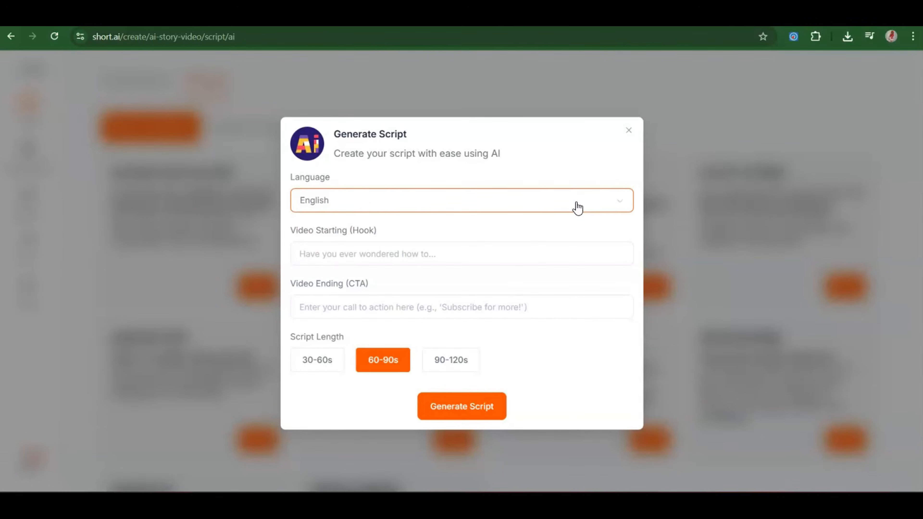
Step: Enter the hook "Have you ever wondered how the united kingdom created its flag" and the ending "Thank you for watching, dont forget to subscribe"
left_click(427, 261)
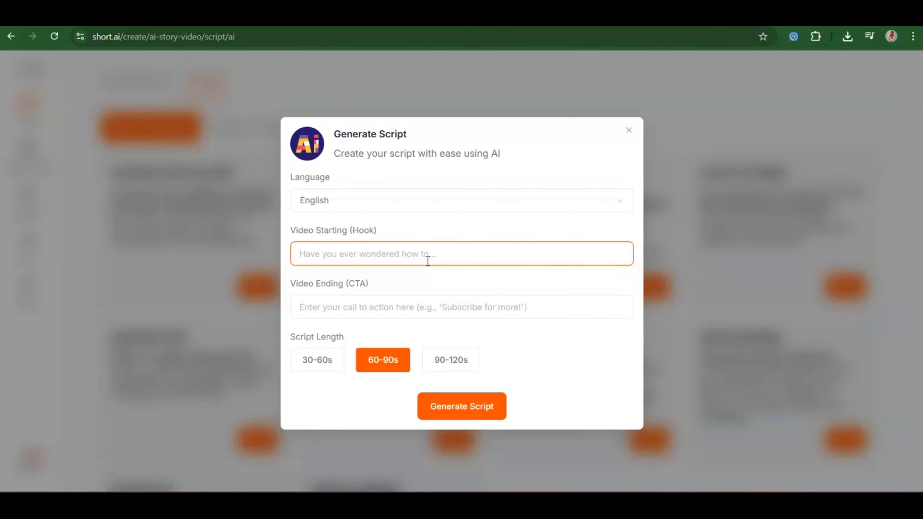
type("Hav")
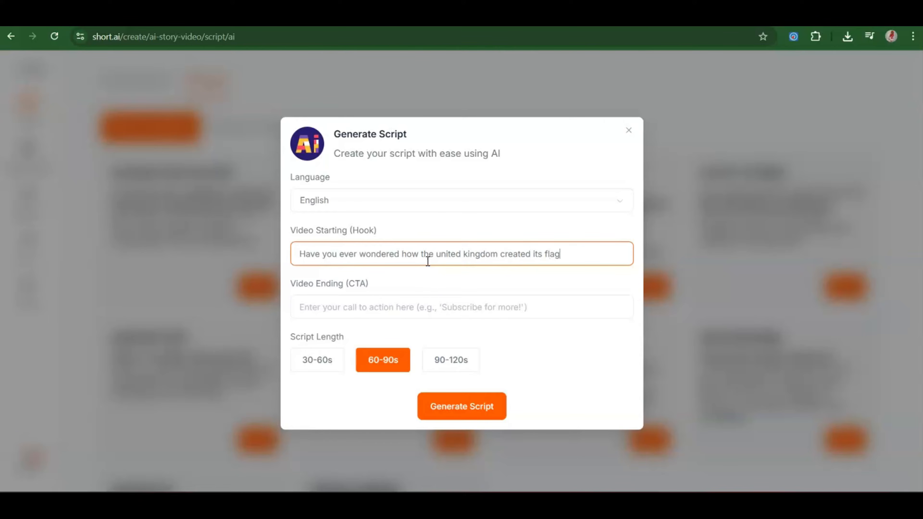
left_click(390, 301)
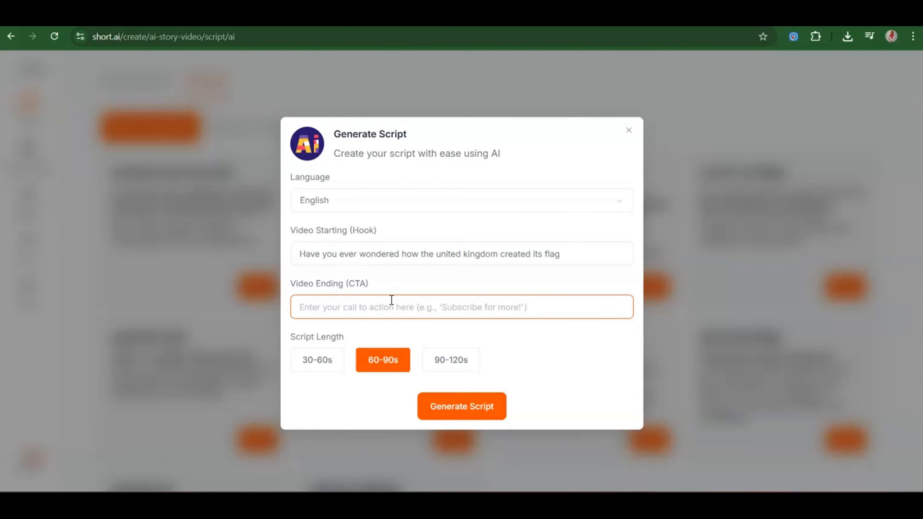
type("T")
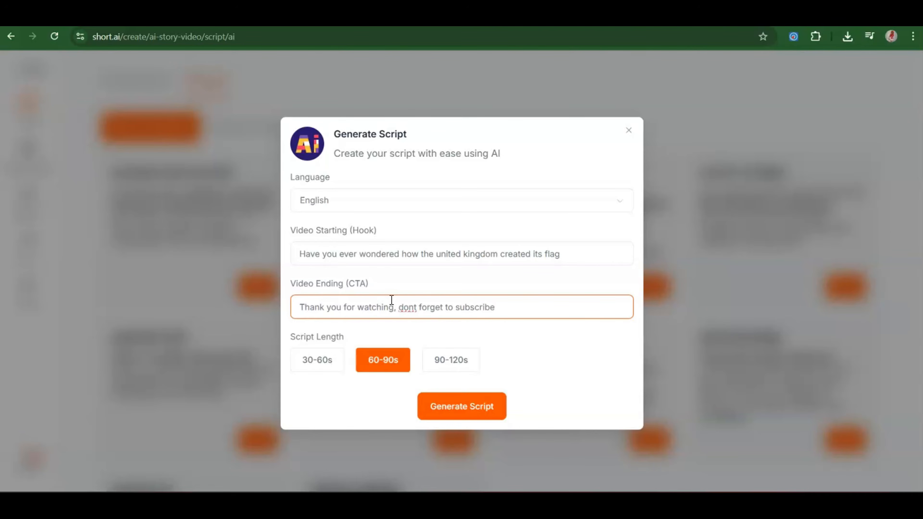
Step: Generate the script with a length of 30-60s and accept it to continue to the background settings
left_click(318, 368)
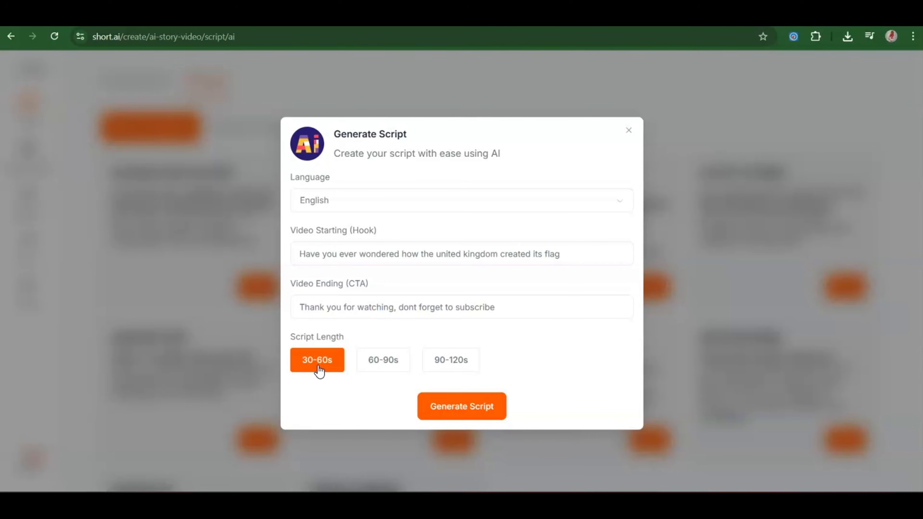
left_click(476, 410)
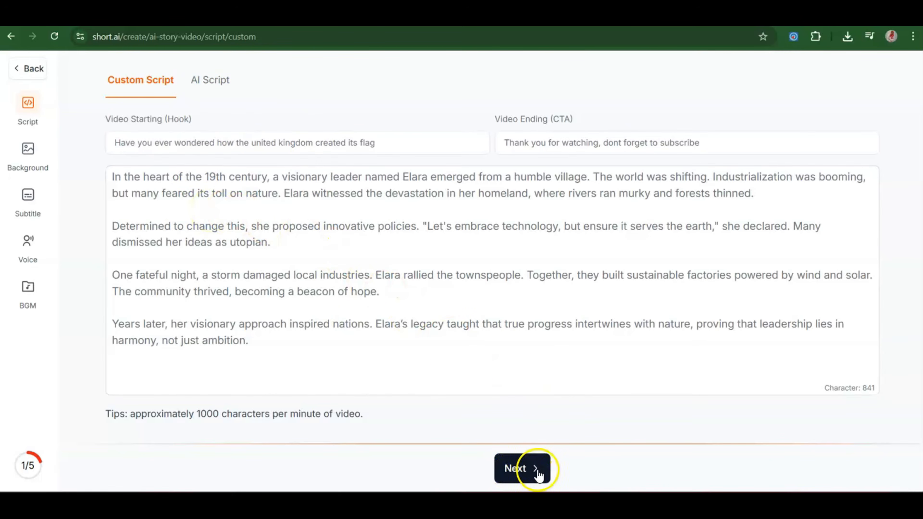
left_click(524, 485)
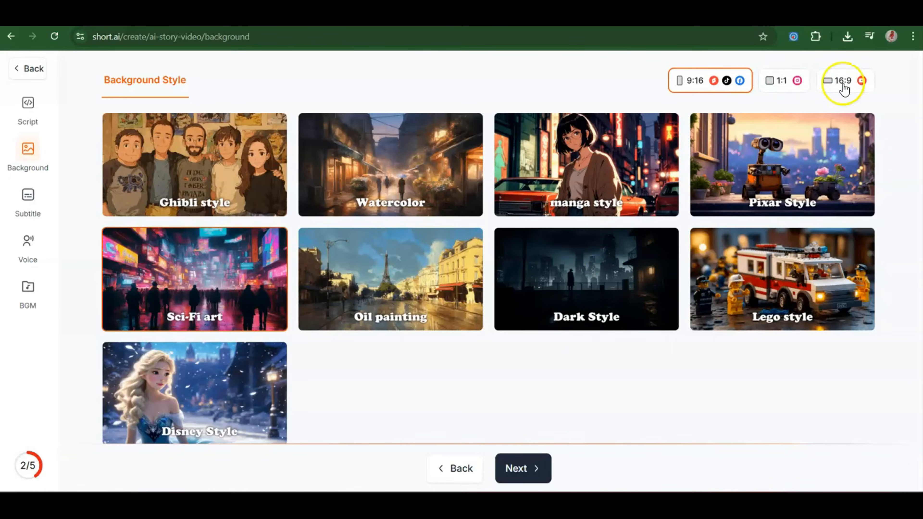
Step: Set the video to the 9:16 aspect ratio with the Oil painting background style and continue to the subtitles
left_click(787, 87)
left_click(714, 91)
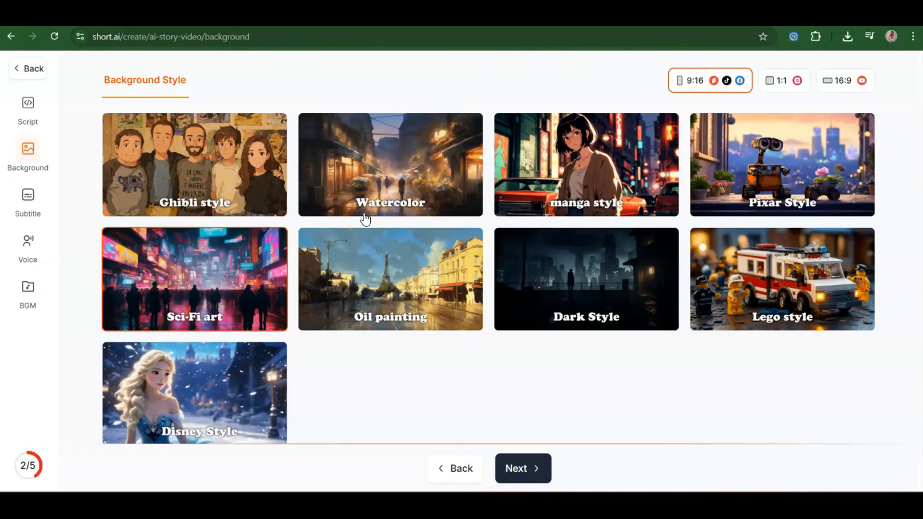
left_click(410, 279)
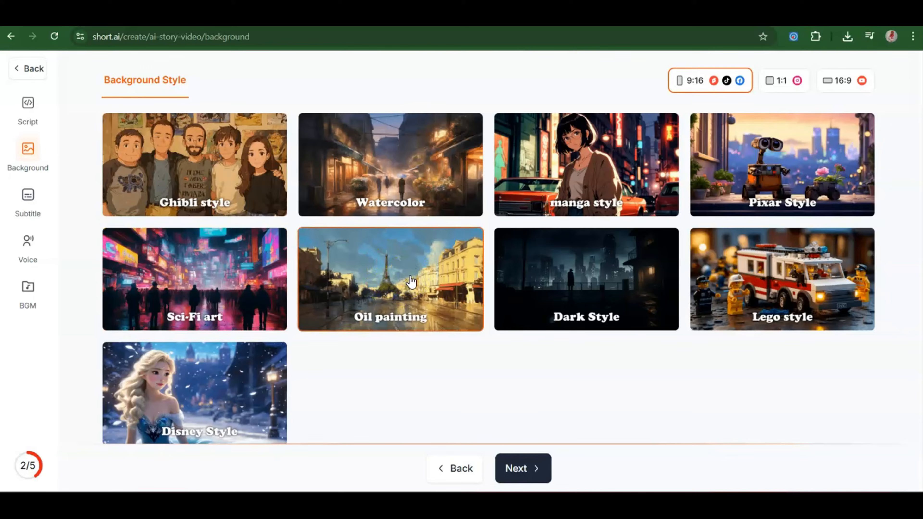
left_click(520, 469)
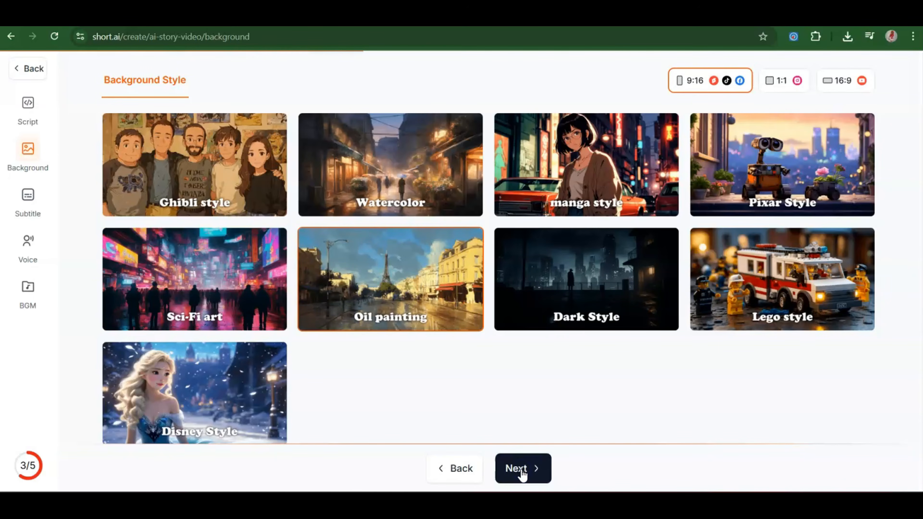
left_click(522, 472)
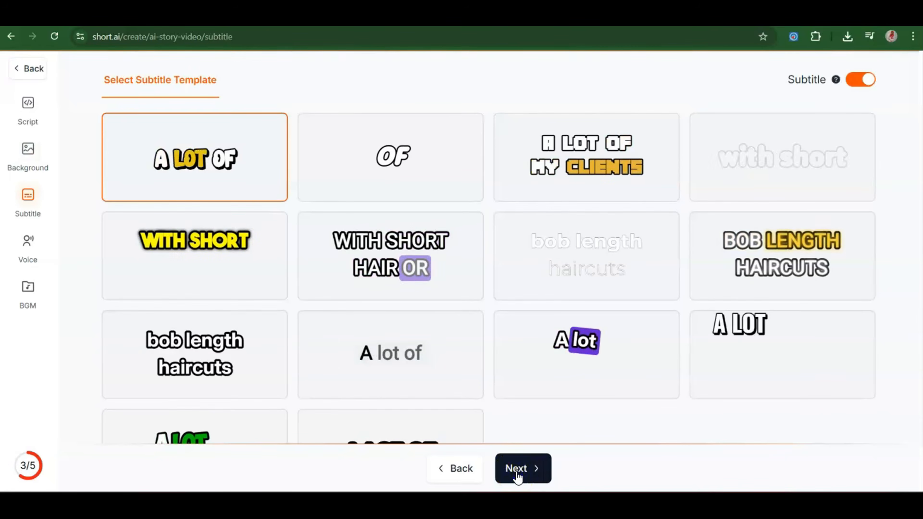
Step: Choose the subtitle template with the tilted purple word highlight and continue to the voice selection
left_click(512, 464)
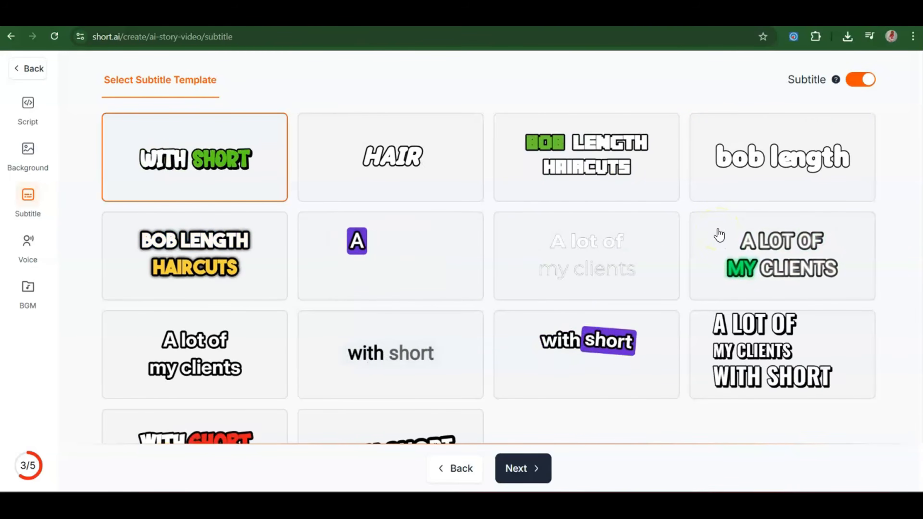
left_click(601, 318)
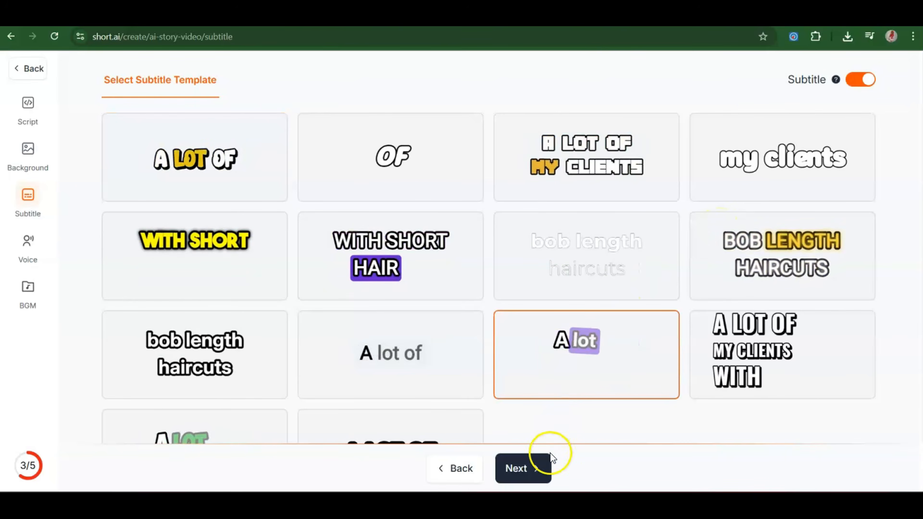
left_click(528, 471)
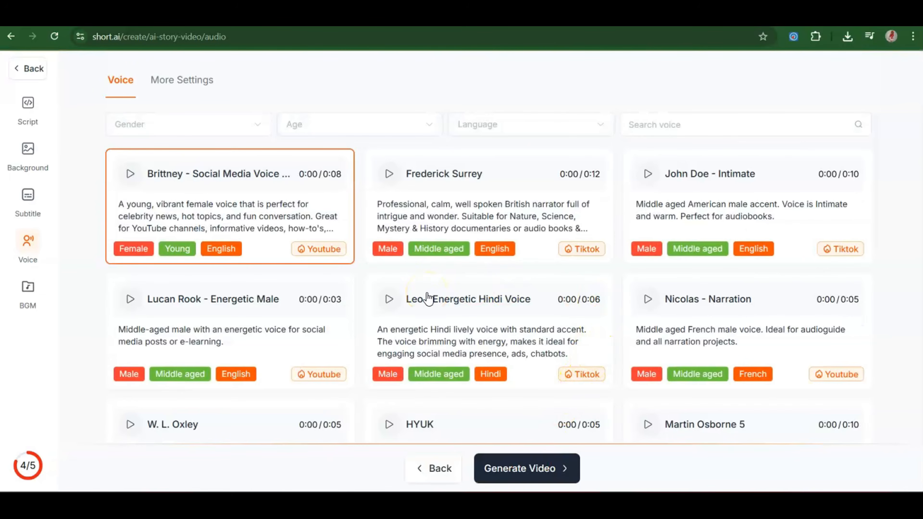
Step: Listen to the Brittney social media voice sample and generate the story video with that voice
left_click(130, 173)
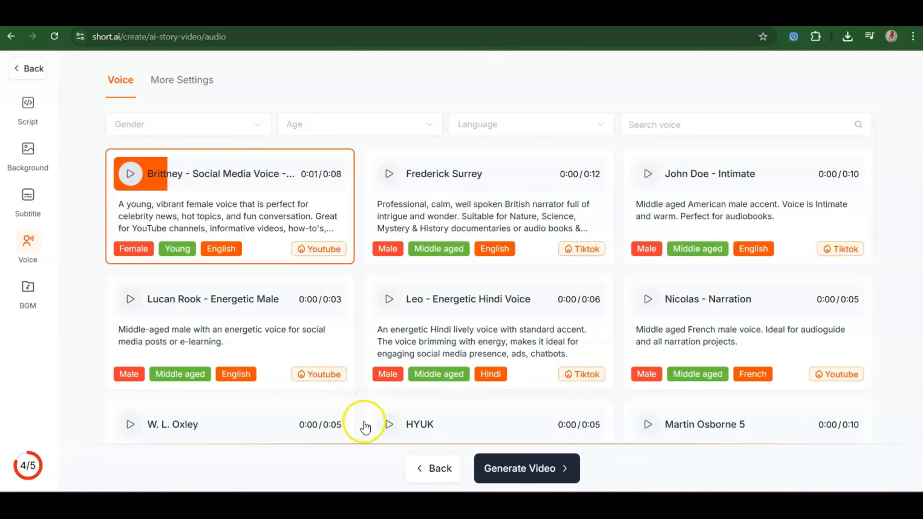
left_click(544, 478)
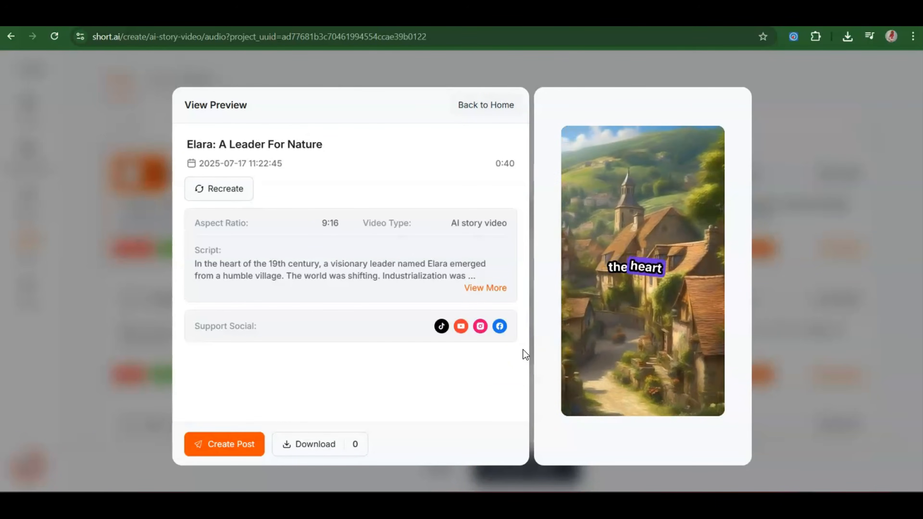
mouse_move(687, 277)
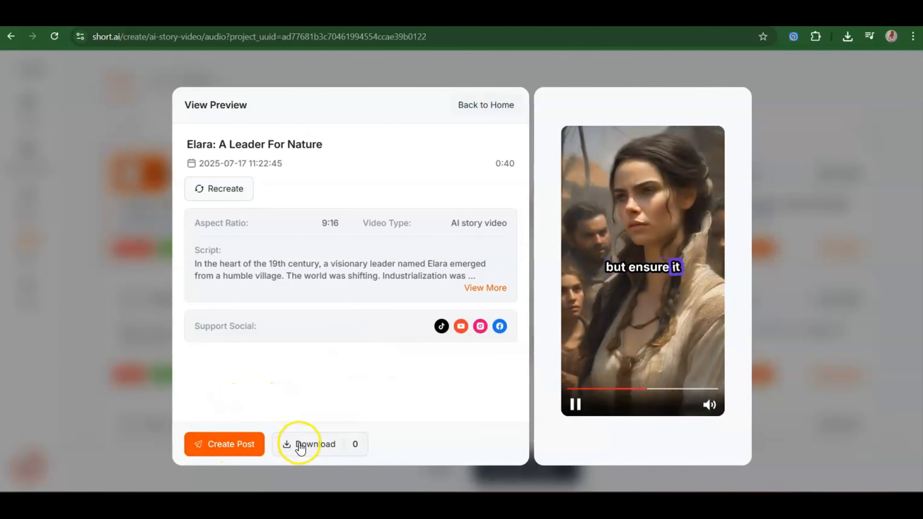
Step: Create a YouTube post from the generated video, save it as a draft and return to the home page
left_click(234, 444)
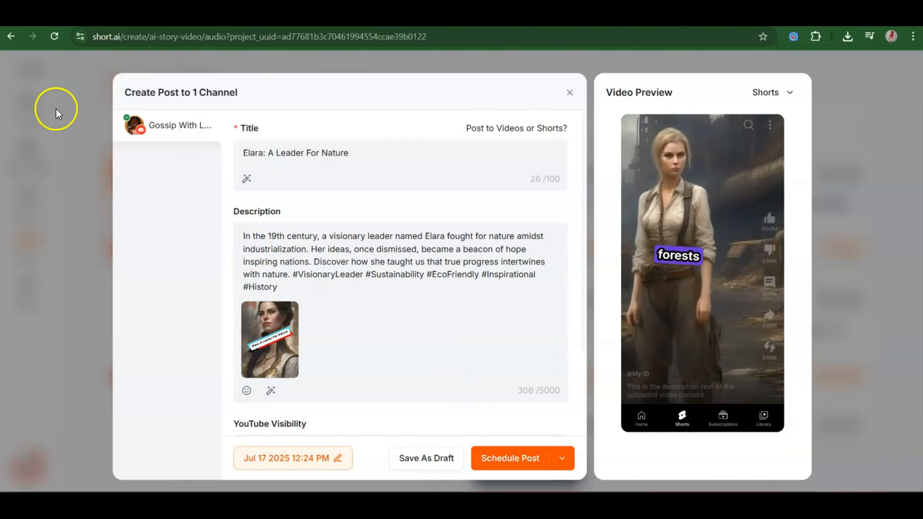
mouse_move(169, 128)
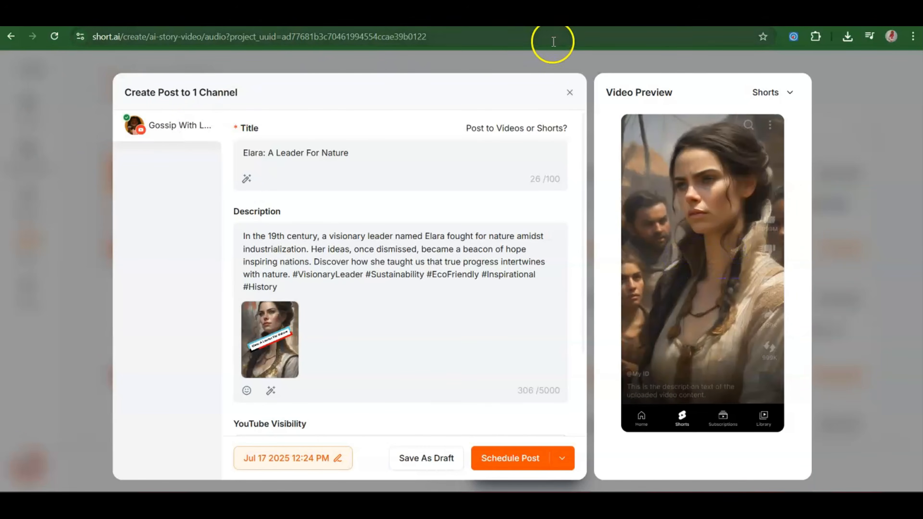
left_click(424, 456)
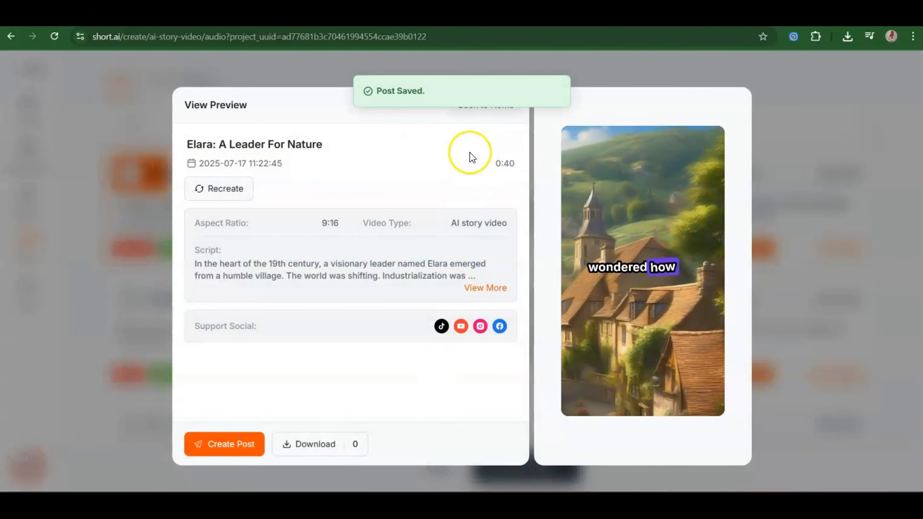
left_click(710, 148)
left_click(487, 104)
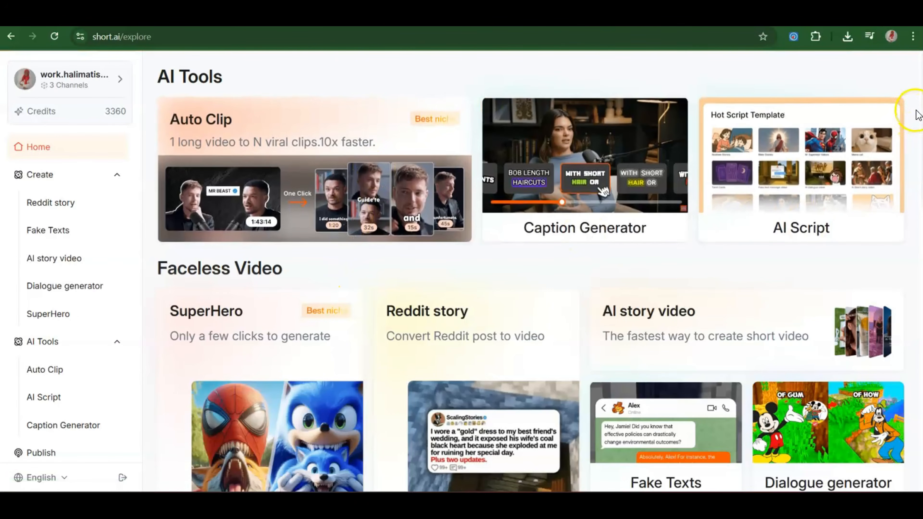
Step: Open the Reddit story tool to view its Reddit/TikTok import and AI script options, and return to the home page
left_click(559, 357)
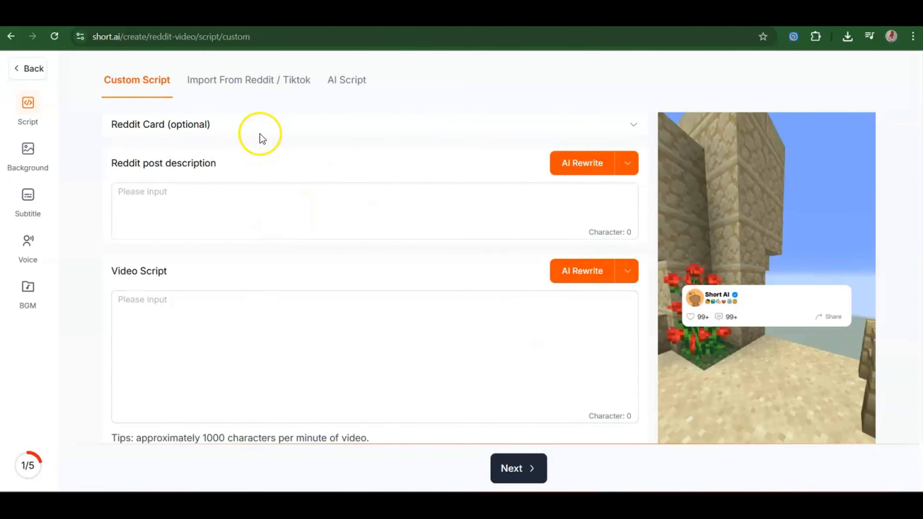
left_click(236, 83)
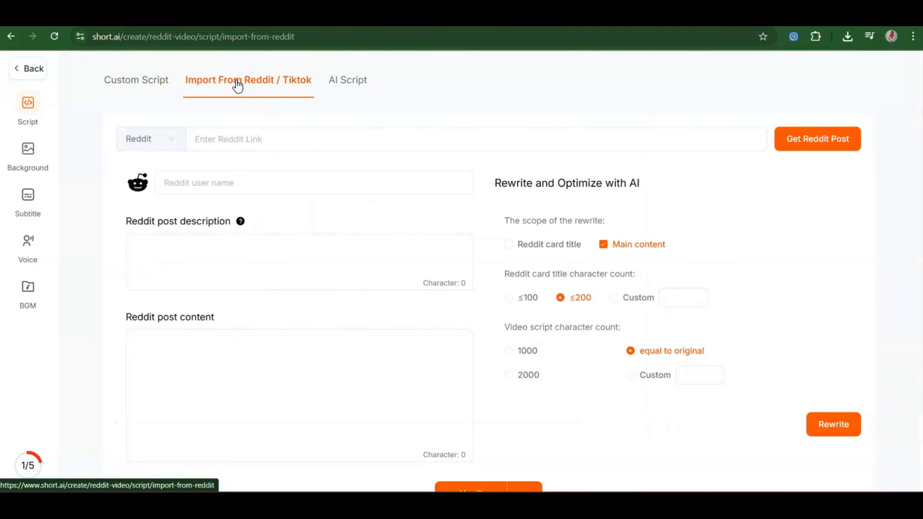
left_click(354, 83)
left_click(22, 74)
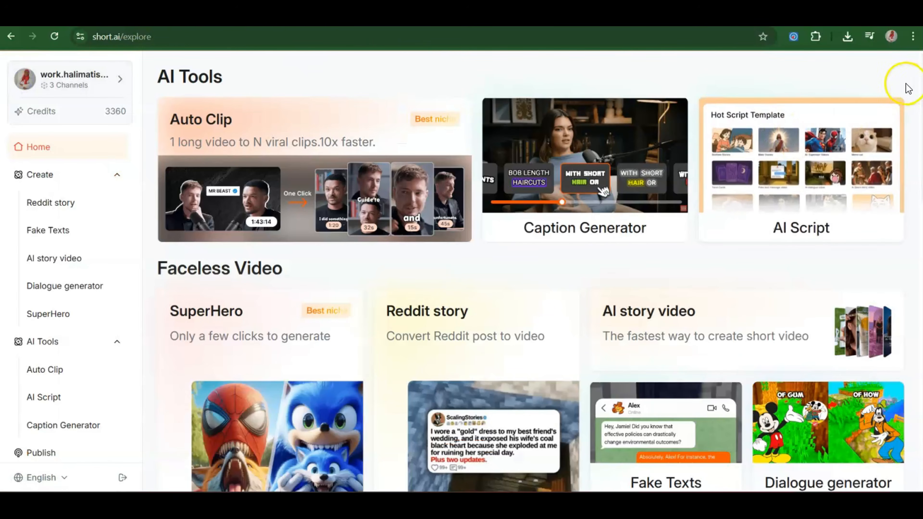
Step: Browse the sample videos on the home page through to the end of the template gallery
scroll(906, 87, "down", 1)
scroll(906, 86, "down", 15)
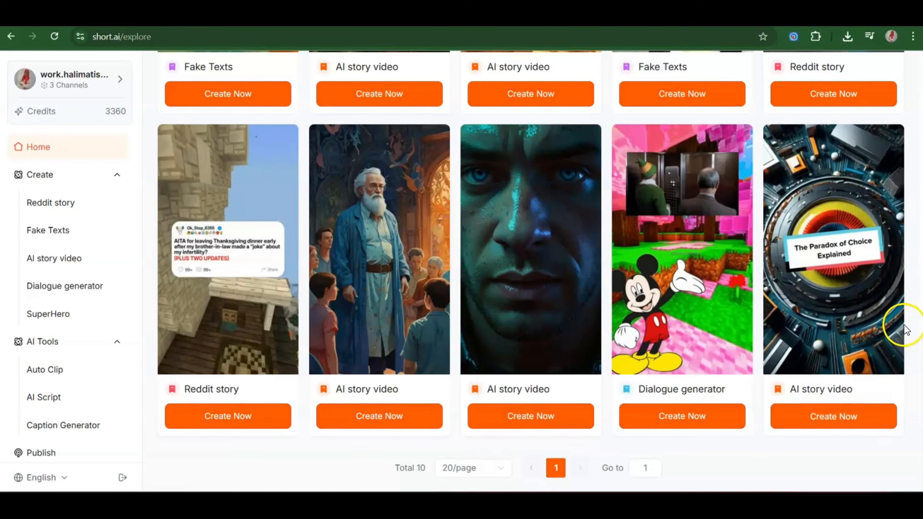
left_click_drag(921, 309, 922, 323)
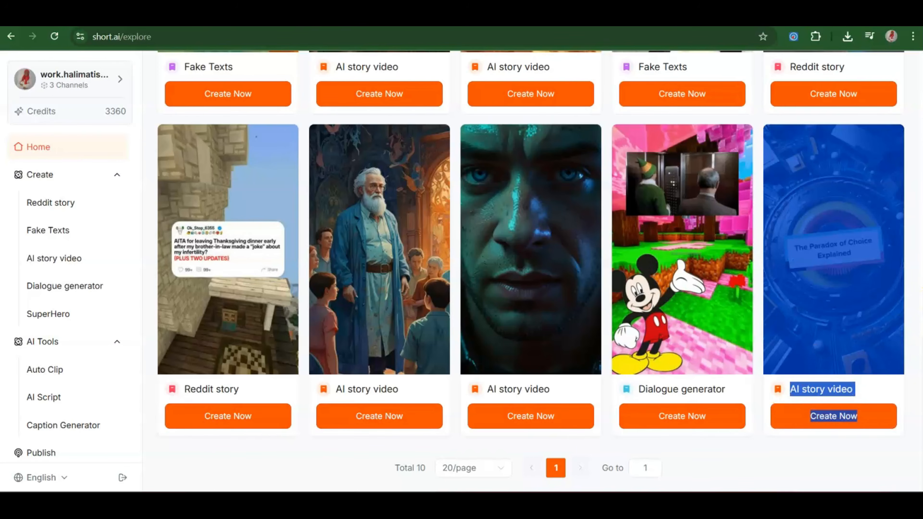
left_click_drag(148, 169, 150, 174)
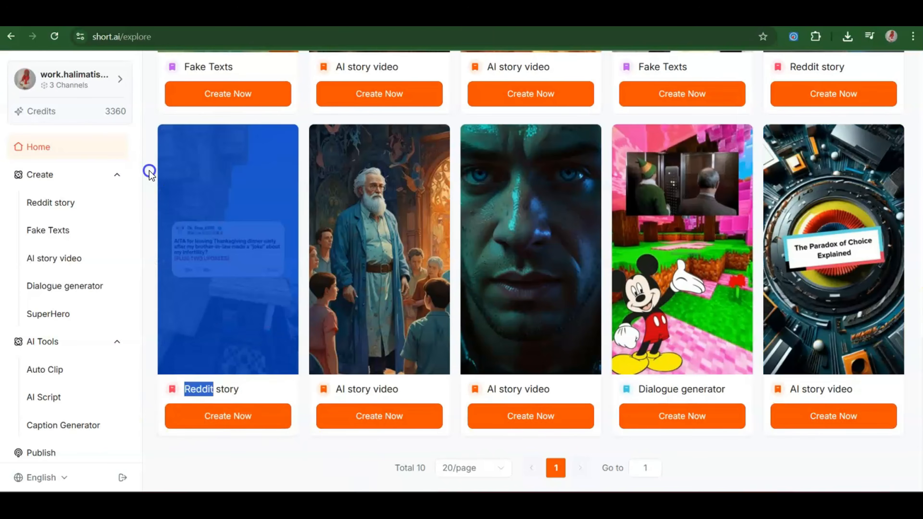
left_click(150, 174)
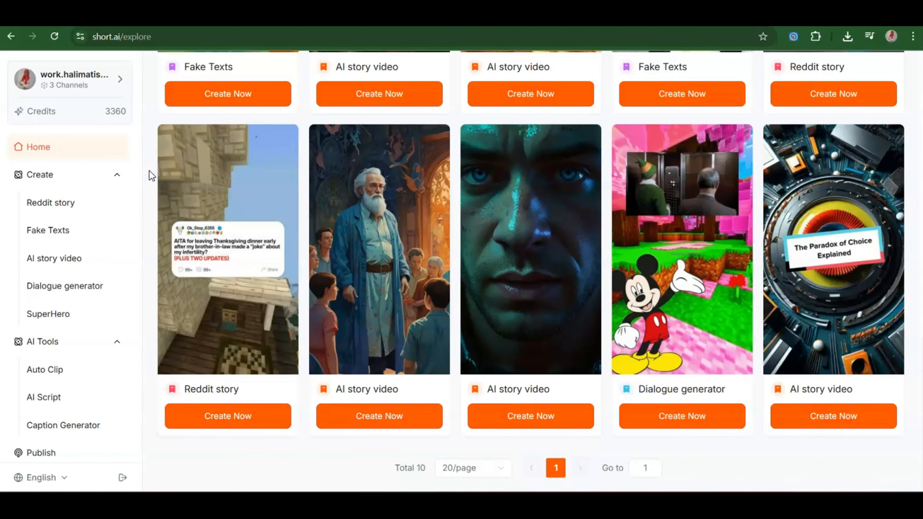
Step: View the My Projects list and the Publish calendar, and return to the home page
left_click(116, 343)
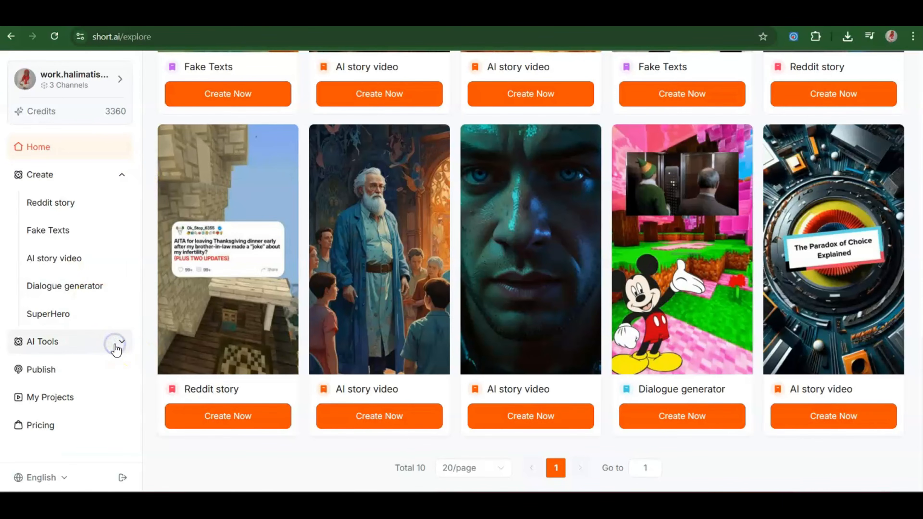
left_click(64, 396)
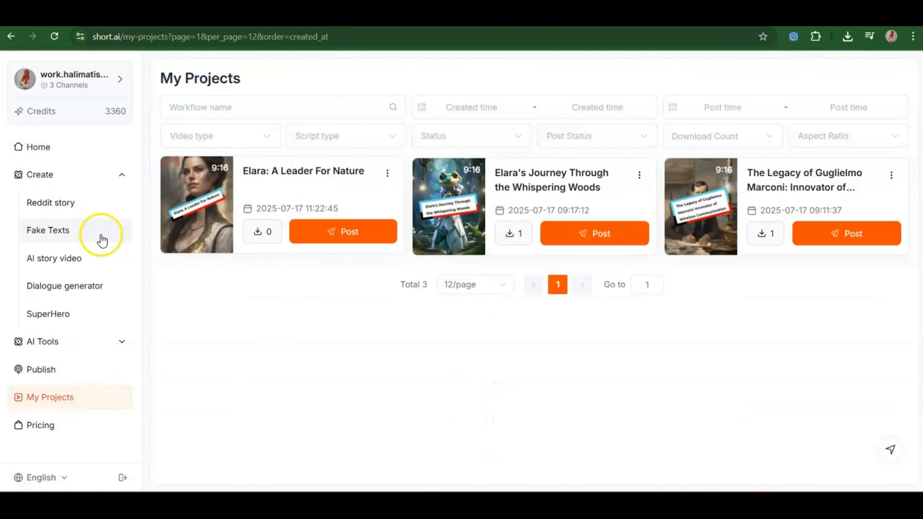
left_click(46, 373)
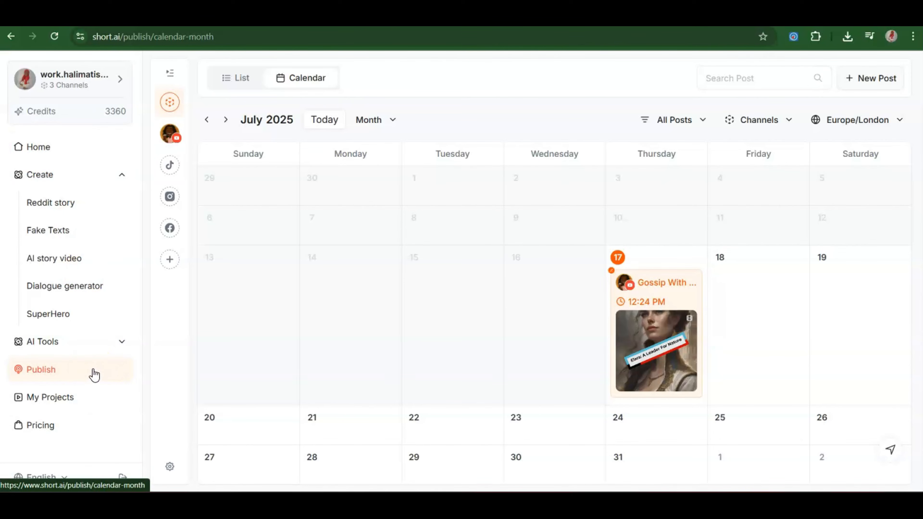
left_click(59, 148)
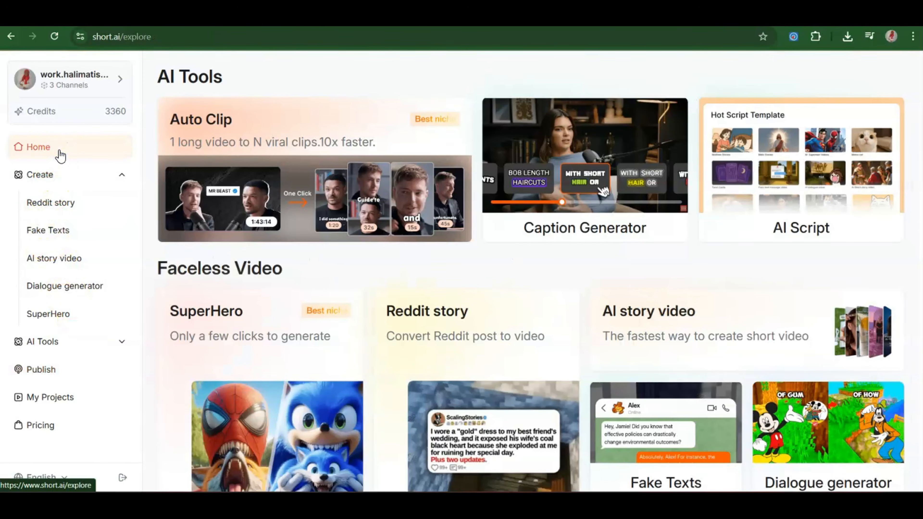